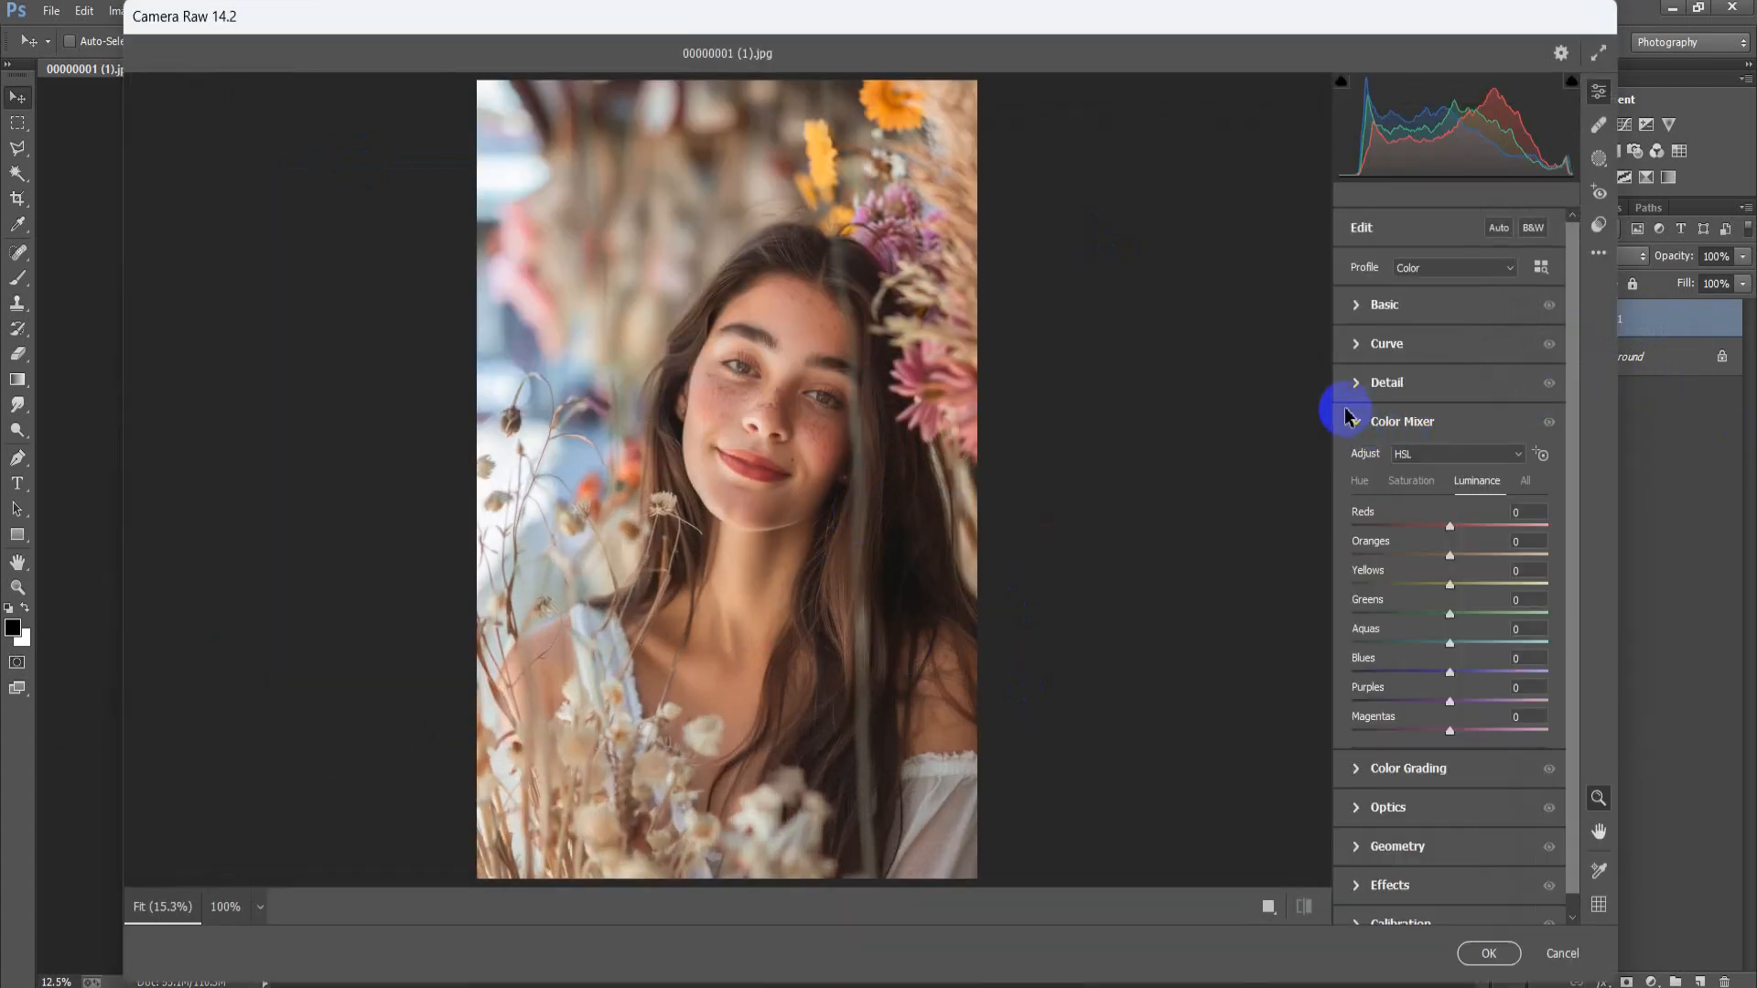
In the Basic adjustments, set Exposure to +0.30, Contrast to -80 and Highlights to -80.
left_click(1355, 421)
left_click(1358, 307)
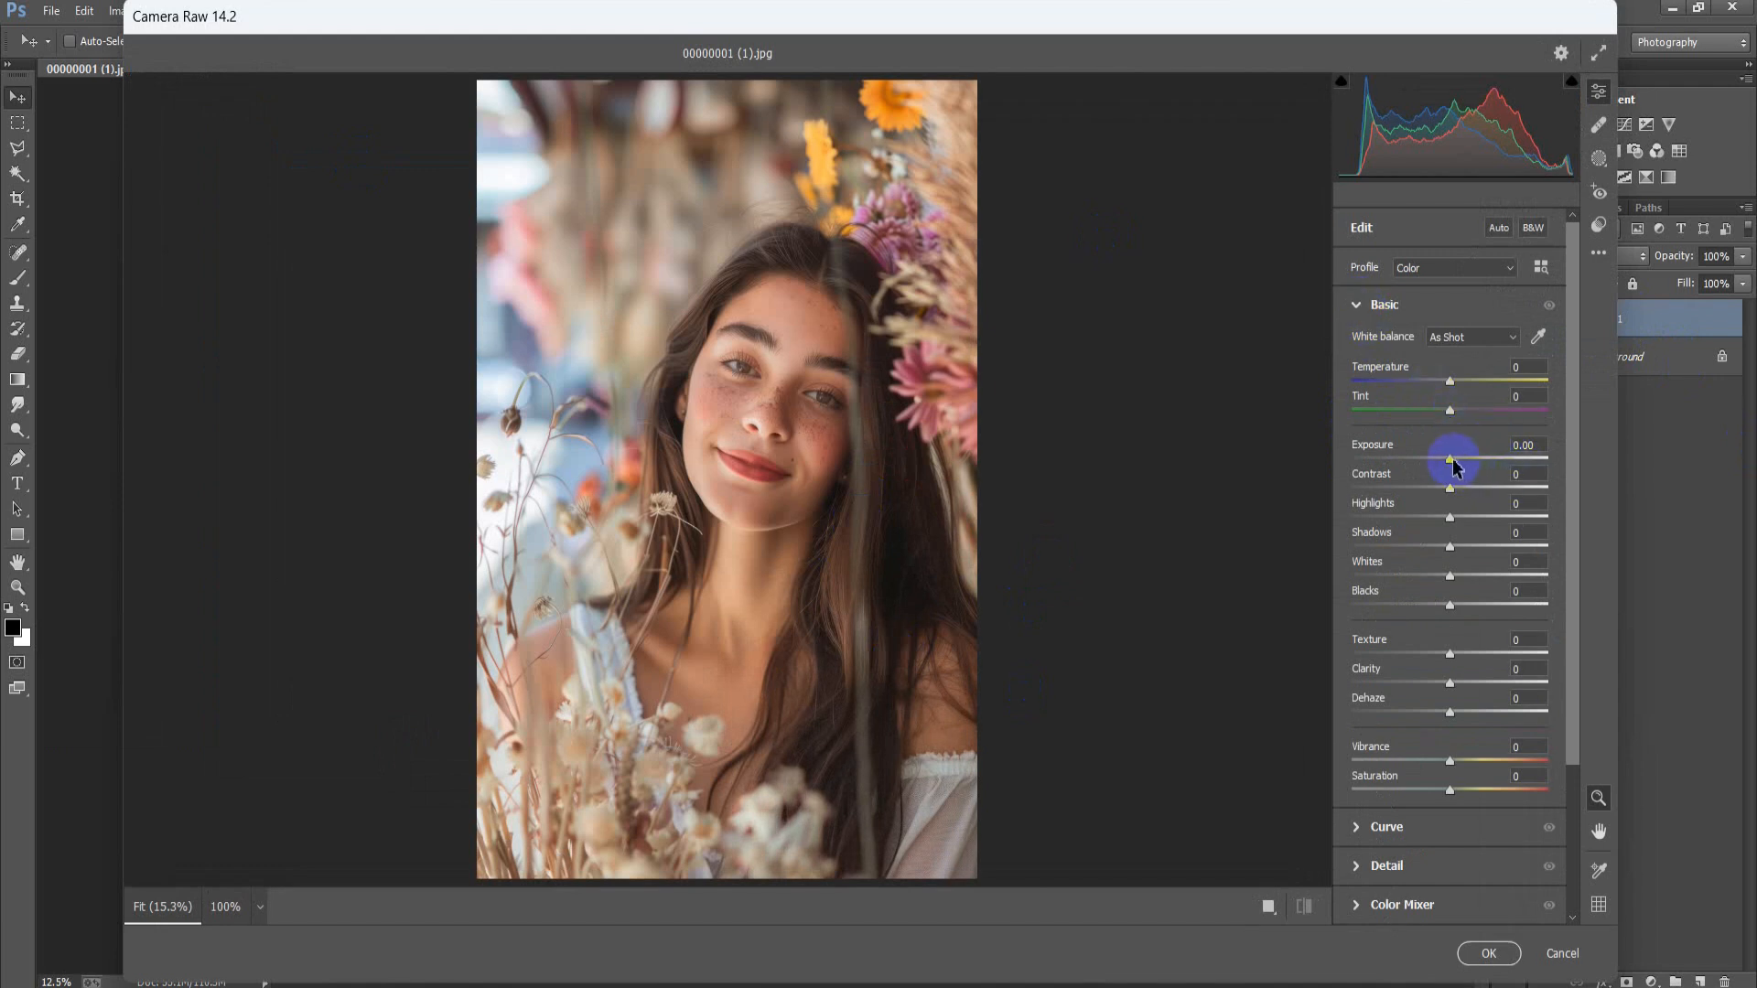
left_click_drag(1453, 461, 1456, 463)
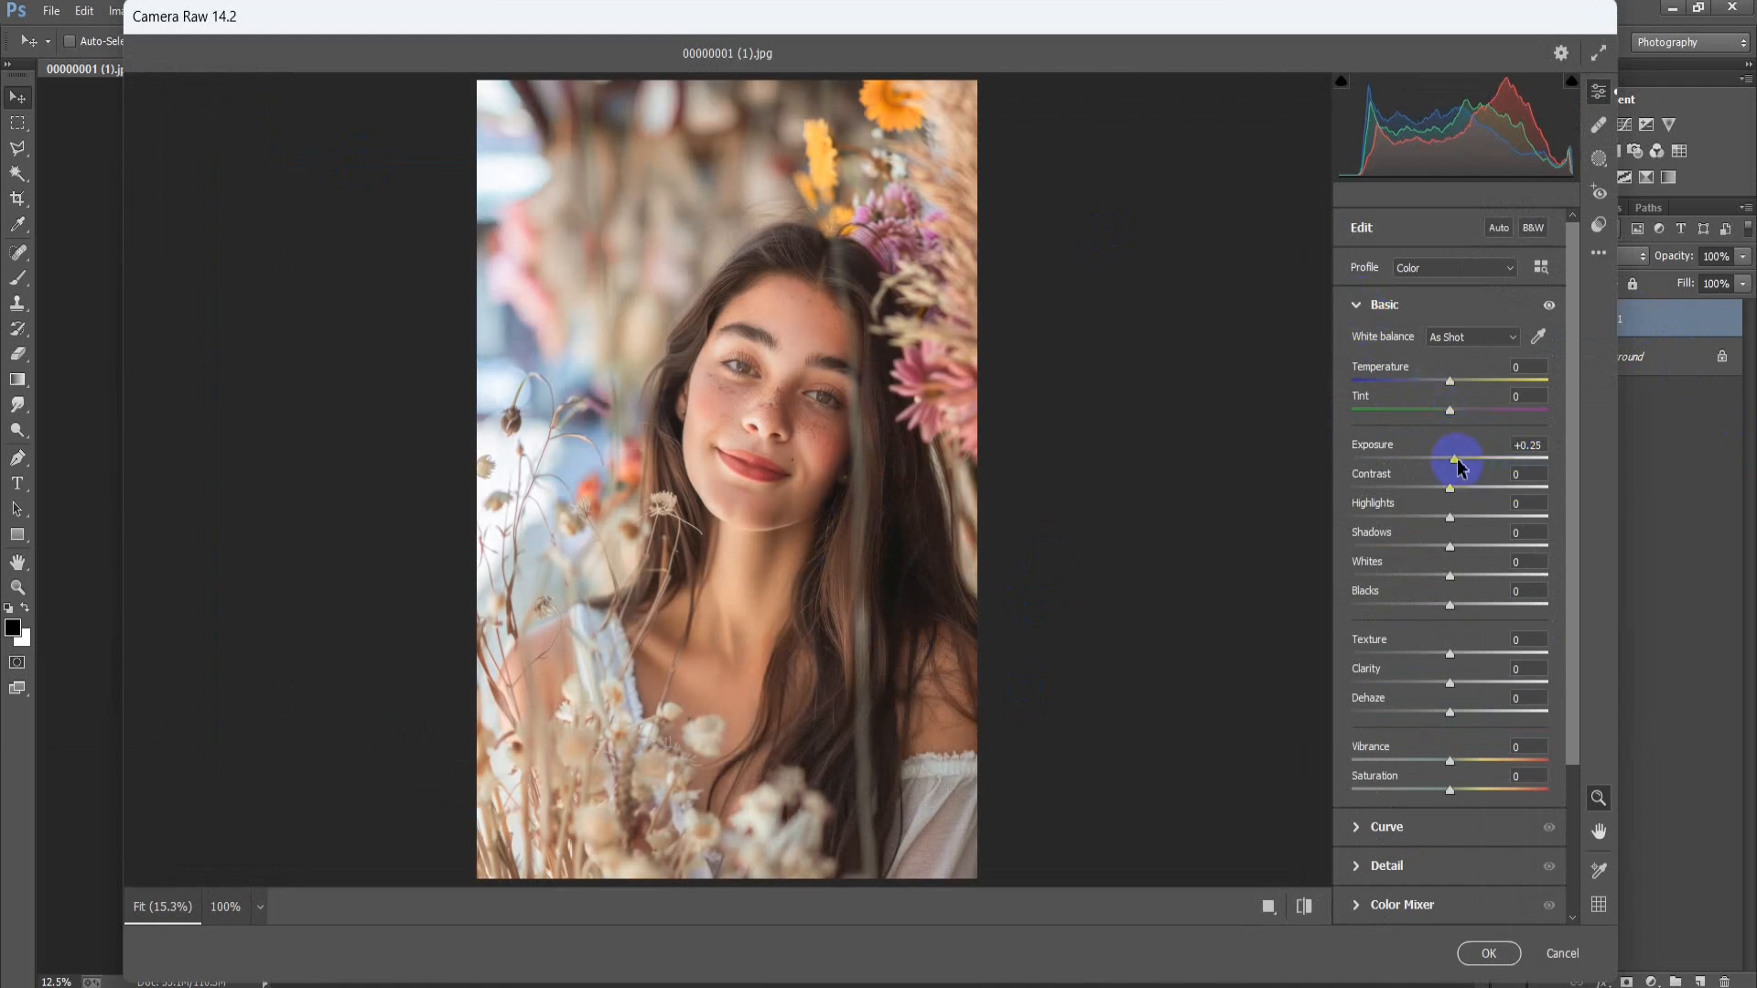
left_click_drag(1457, 465, 1460, 466)
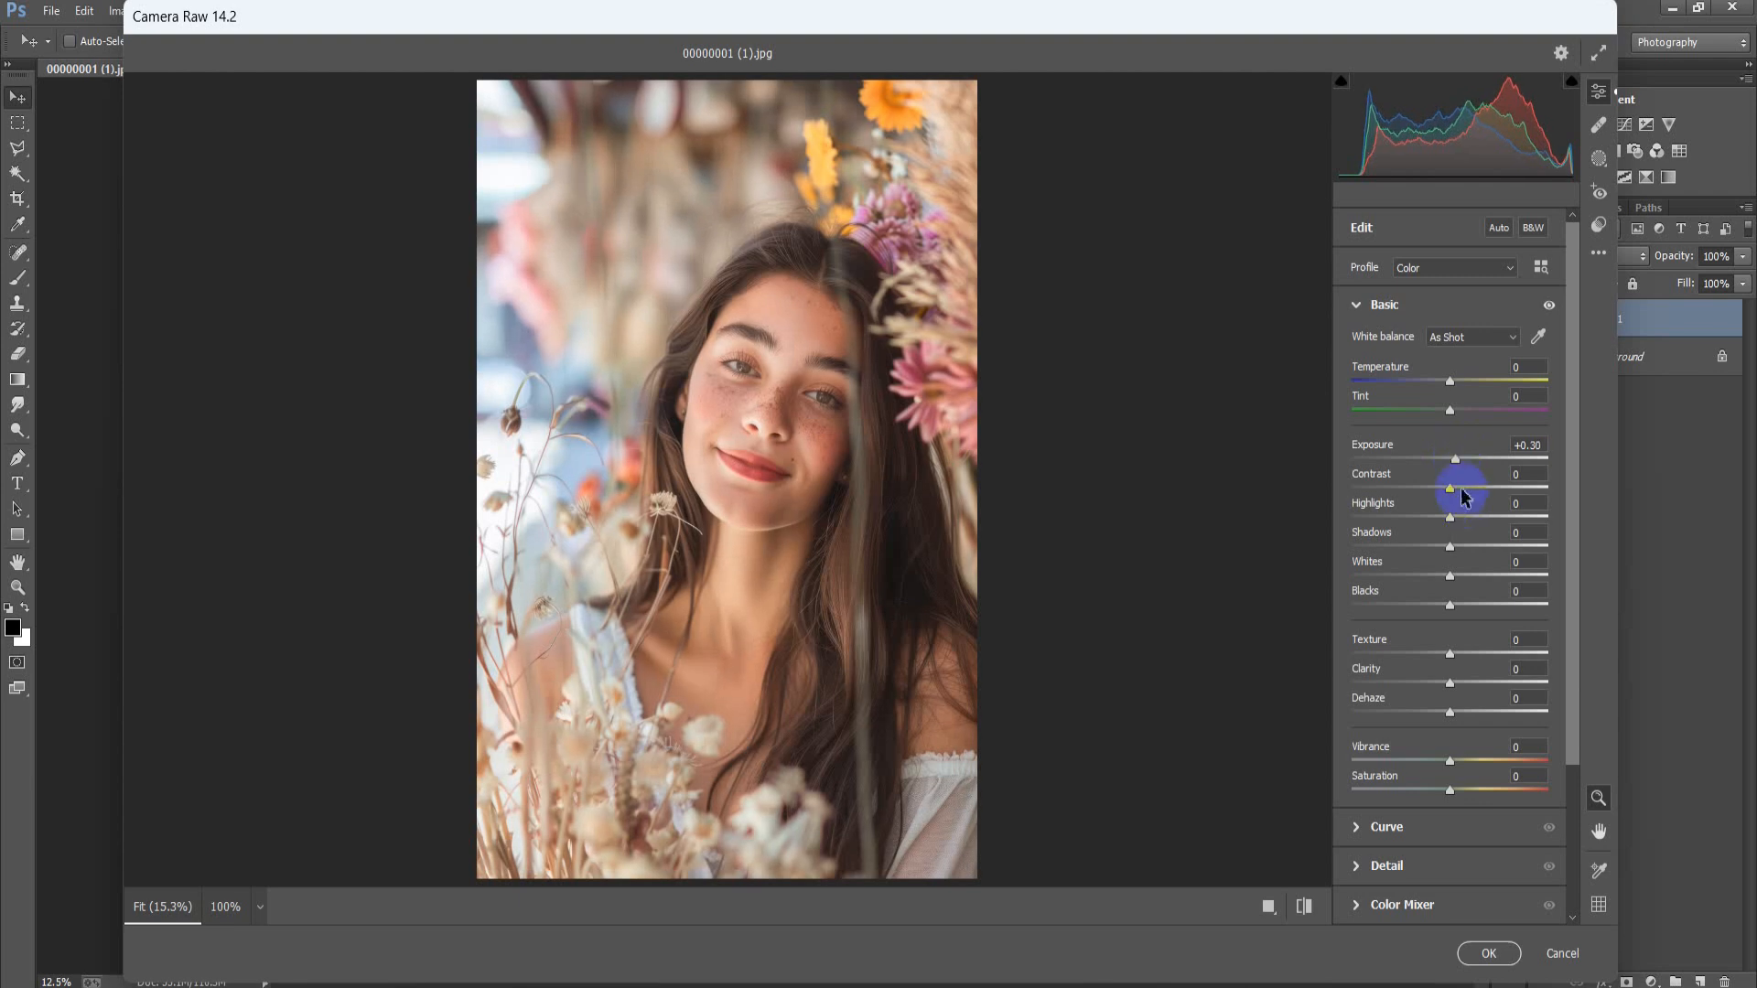
left_click_drag(1453, 488, 1372, 502)
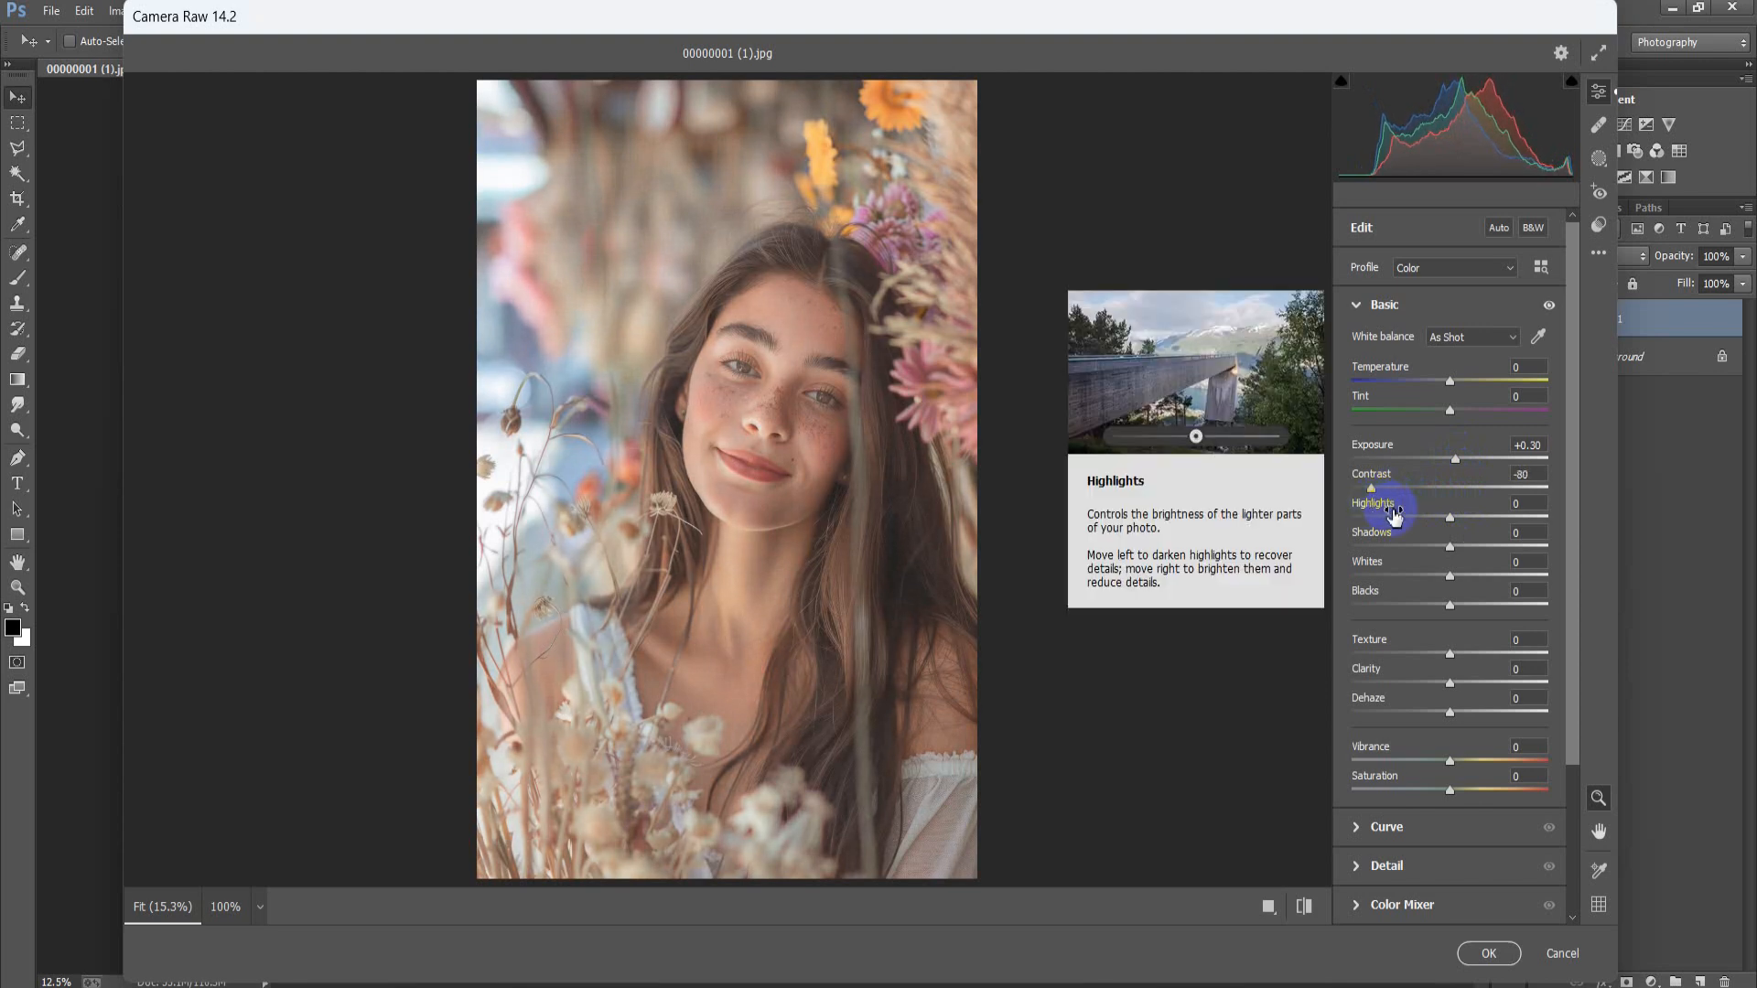
left_click_drag(1450, 516, 1378, 543)
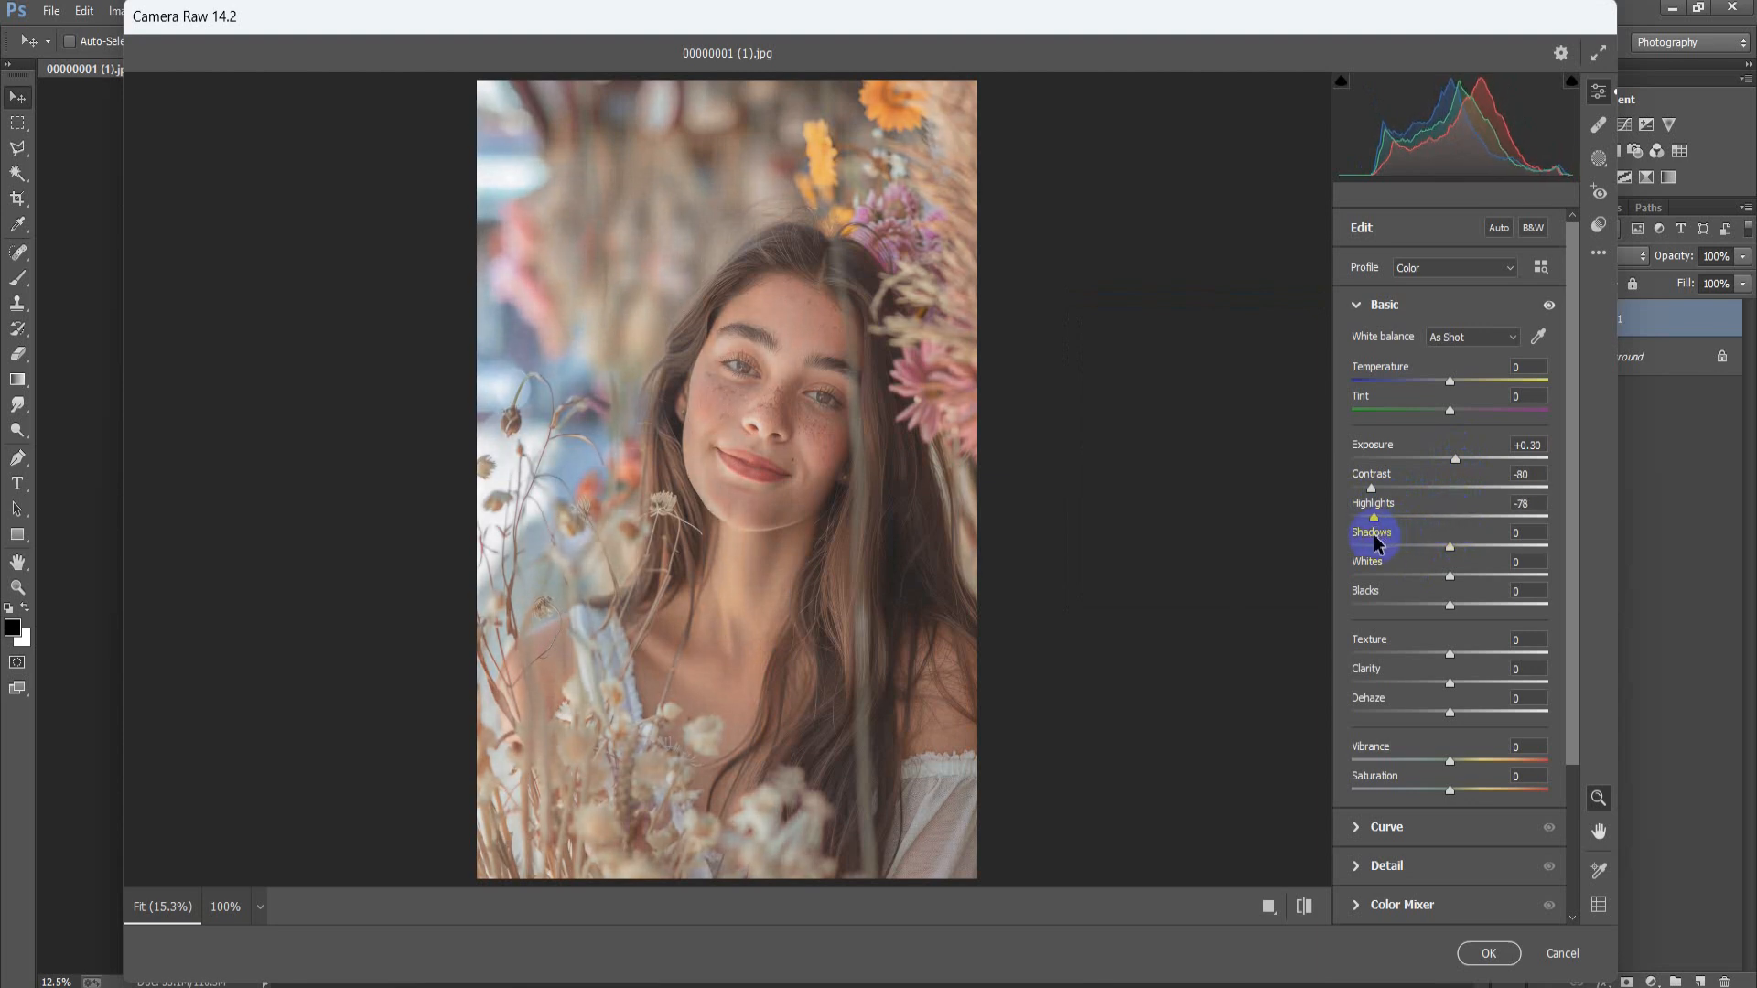
left_click_drag(1372, 542, 1374, 543)
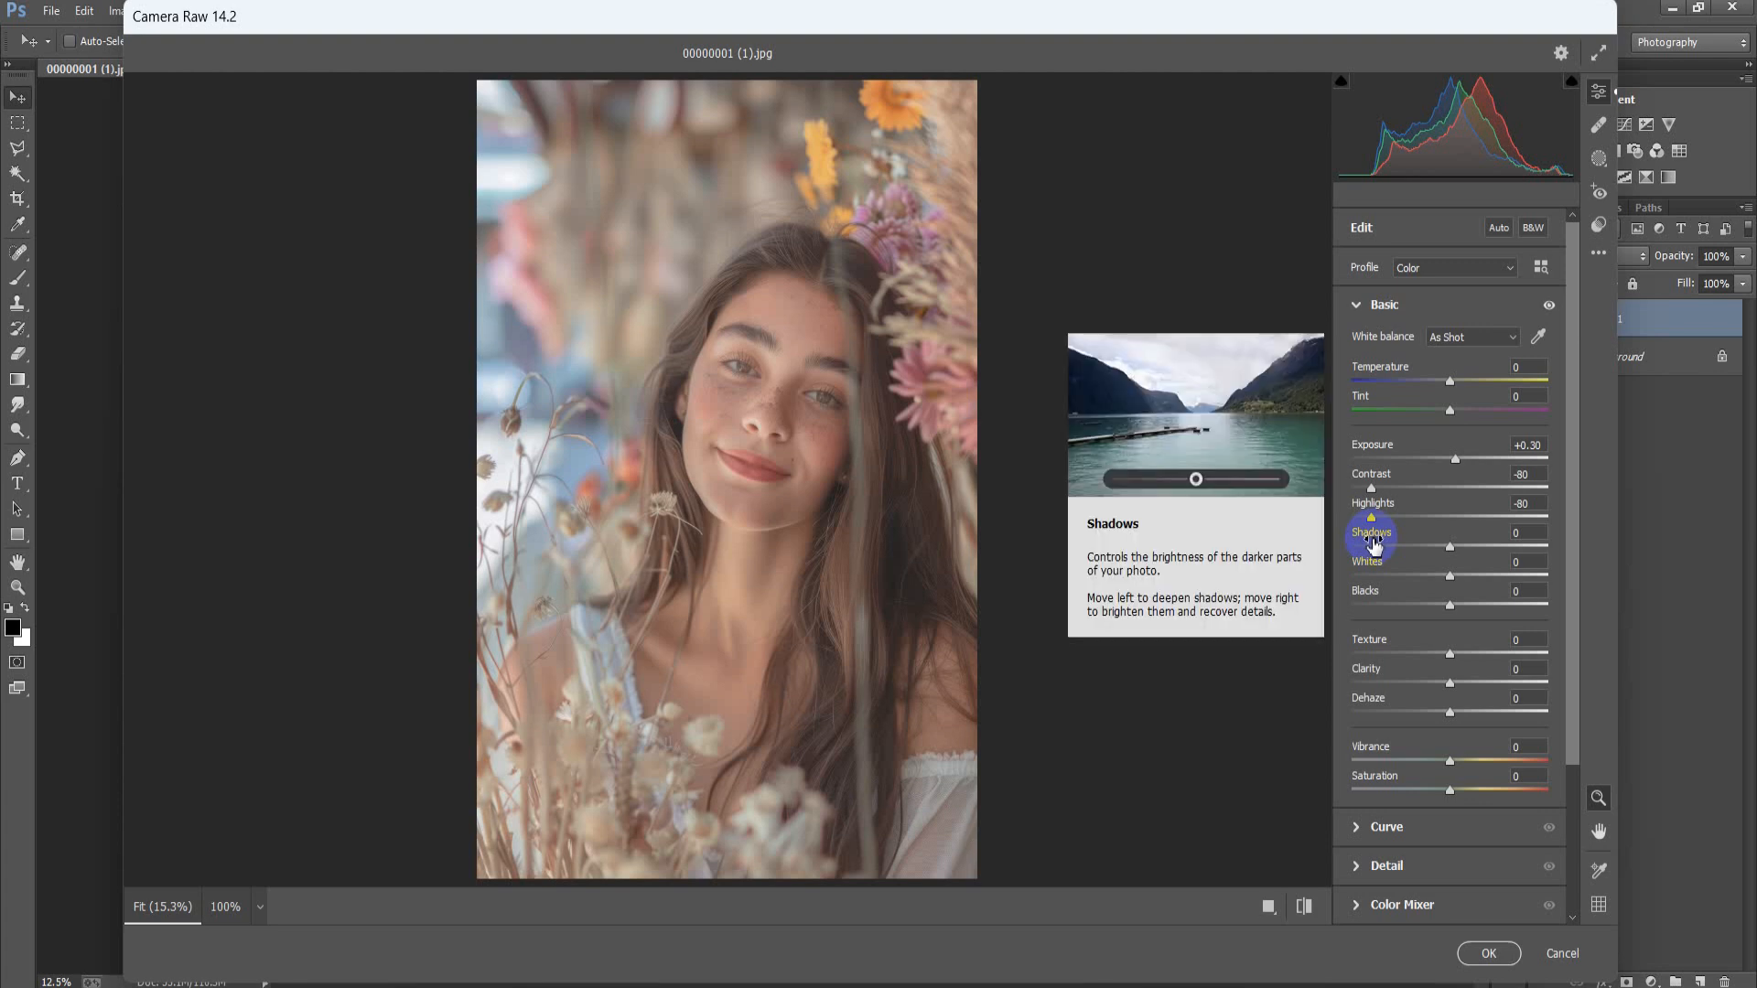
Set Shadows to +30, Whites to -90 and Blacks to -20 in the Basic adjustments.
left_click_drag(1450, 552, 1469, 554)
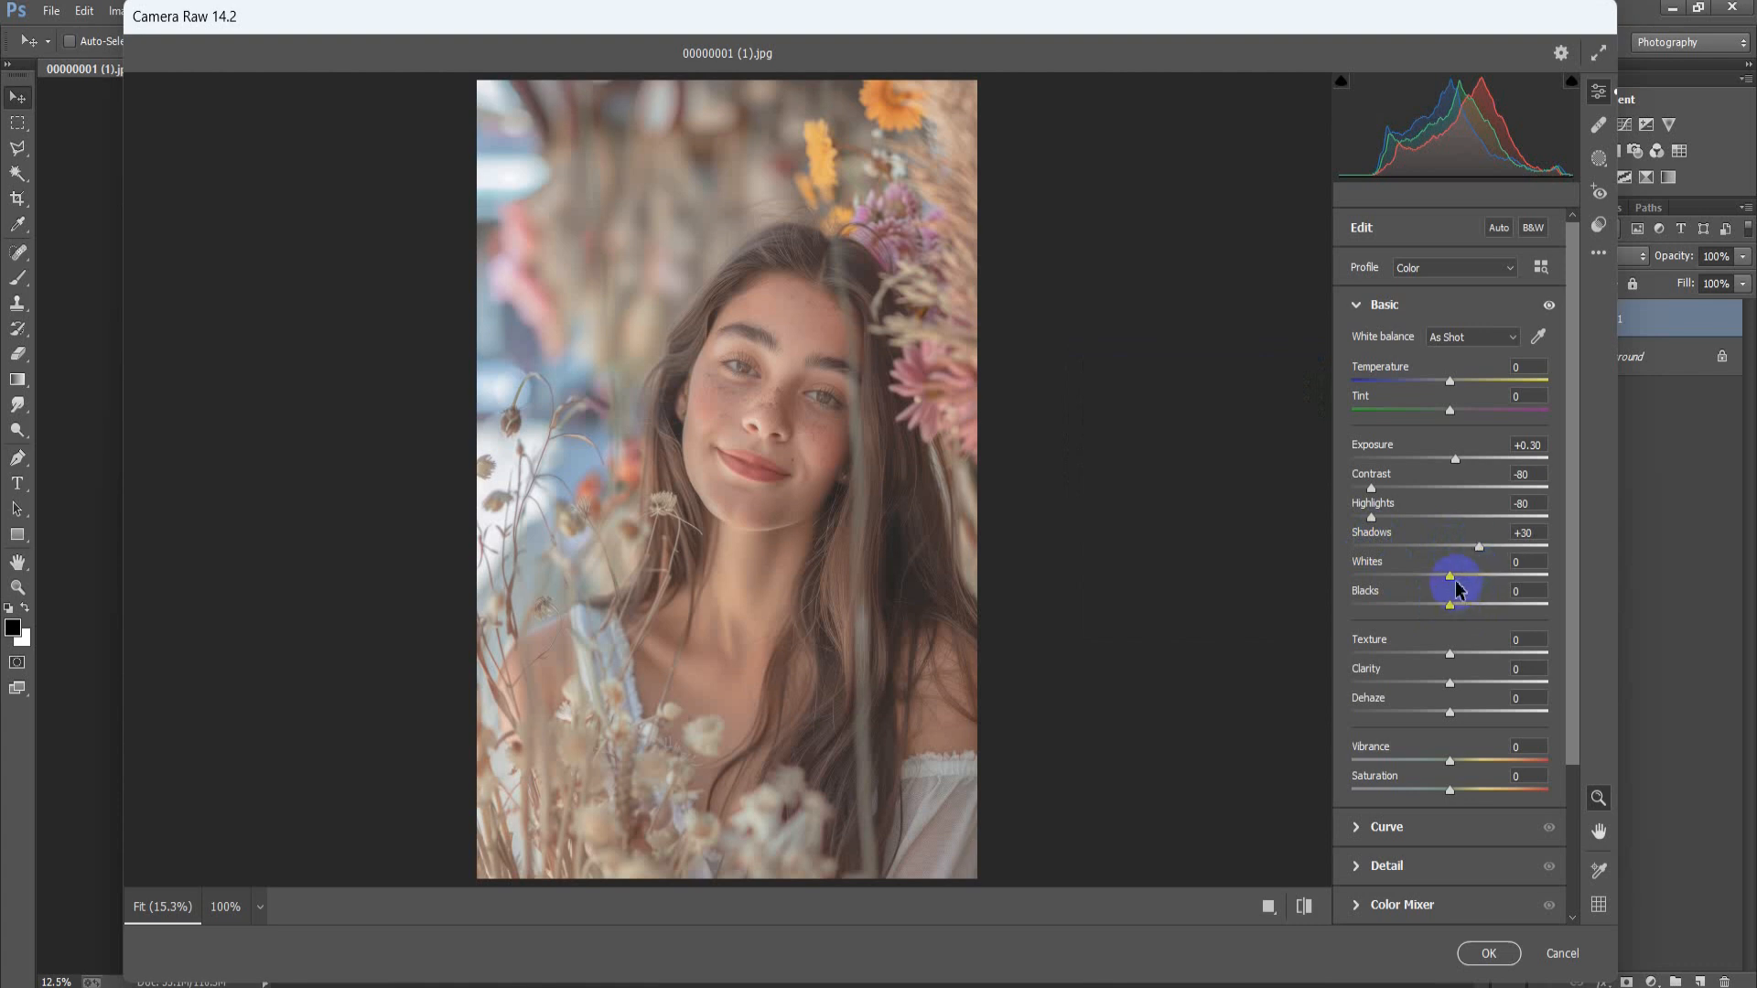
left_click_drag(1450, 576, 1370, 592)
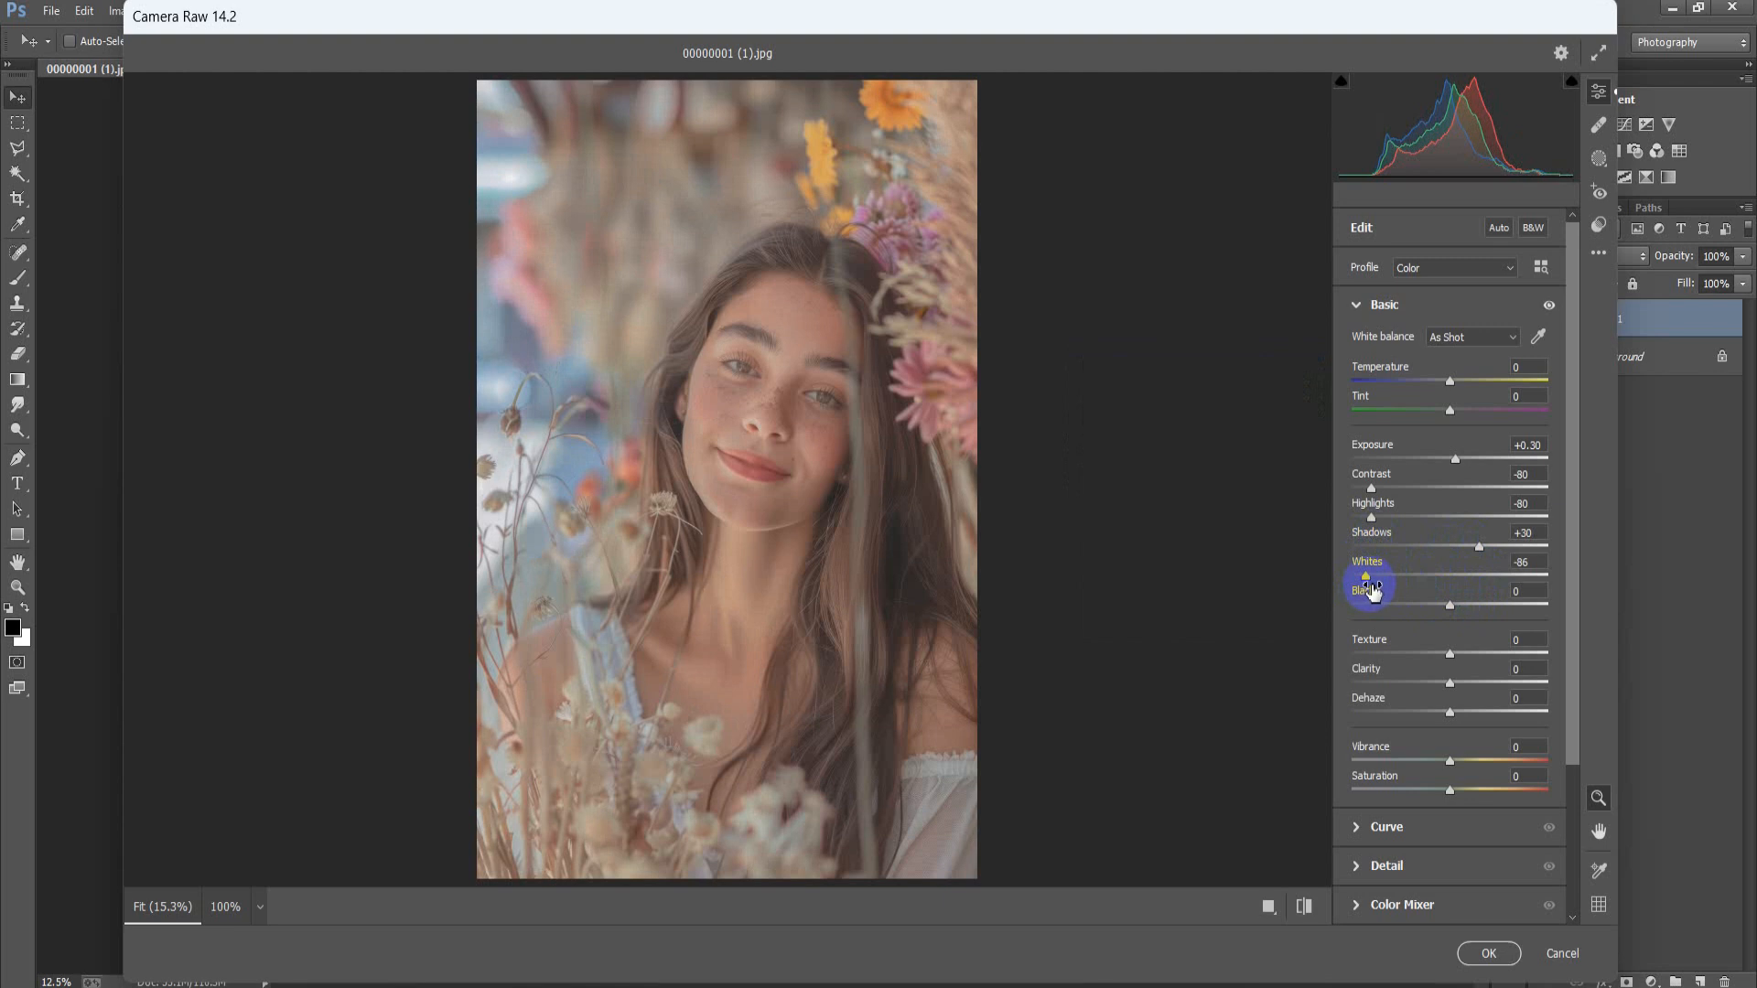
left_click_drag(1365, 578, 1365, 582)
left_click_drag(1453, 608, 1433, 620)
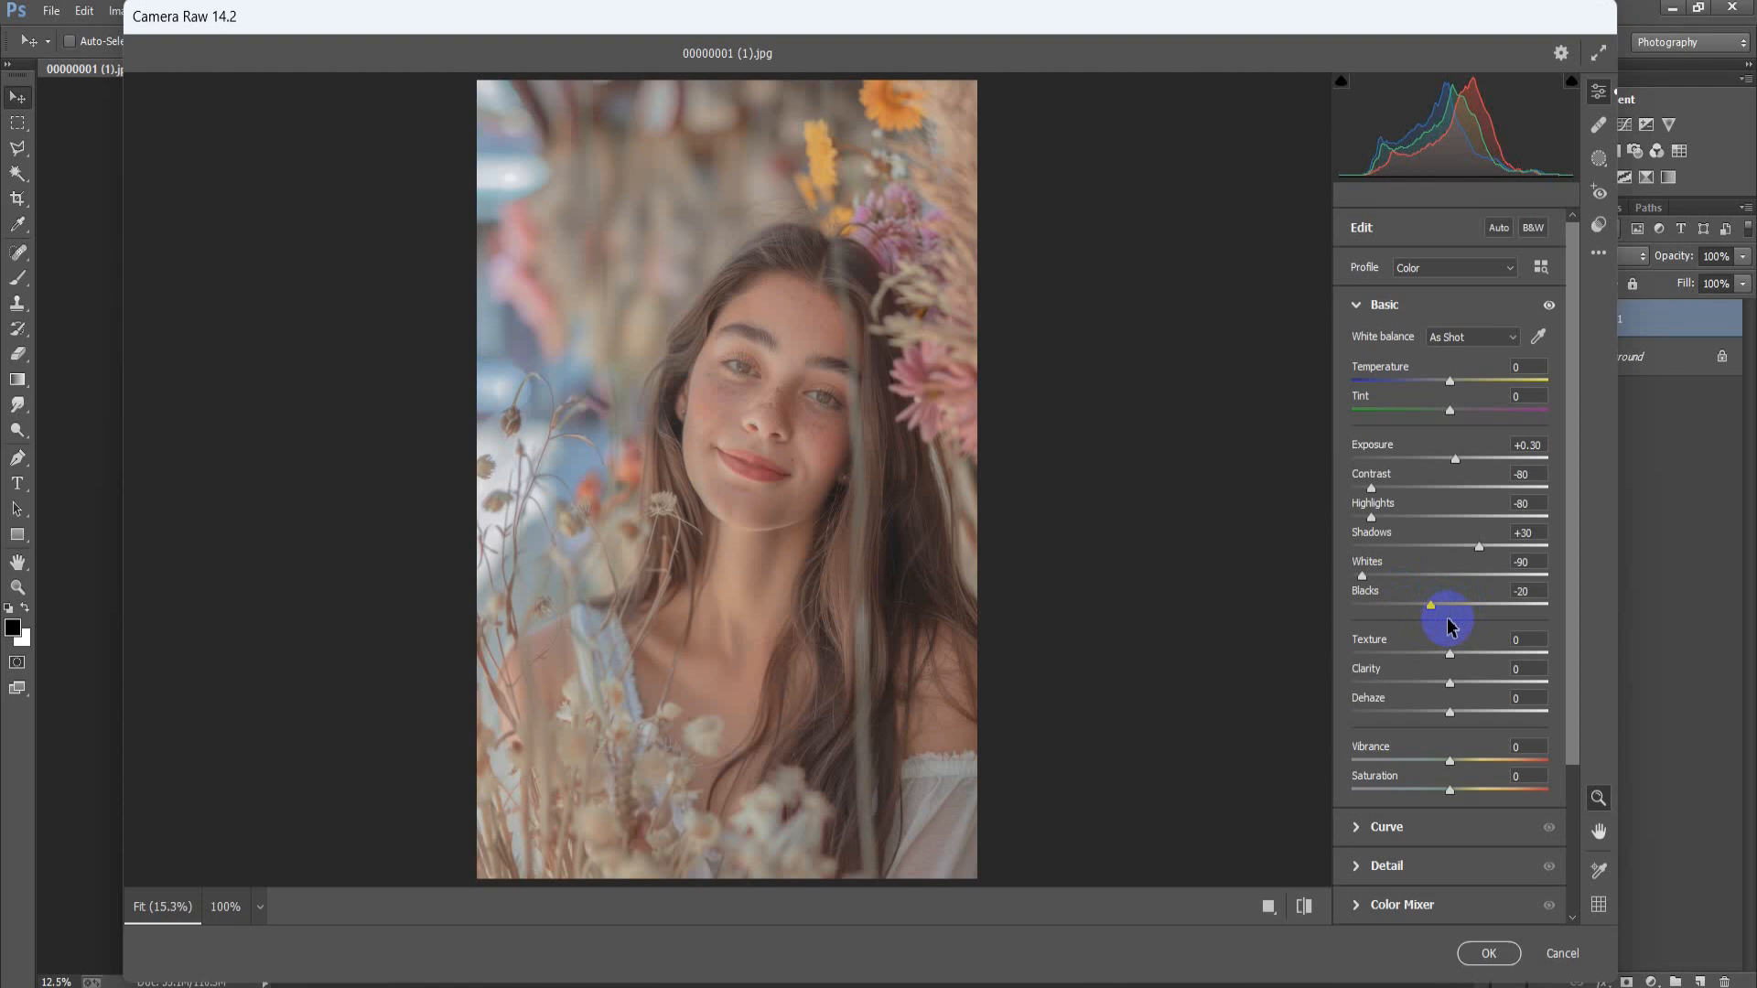
Set Texture to +20, Dehaze to +30, Vibrance to +10 and Saturation to +30 in the Basic adjustments.
left_click_drag(1447, 656, 1470, 662)
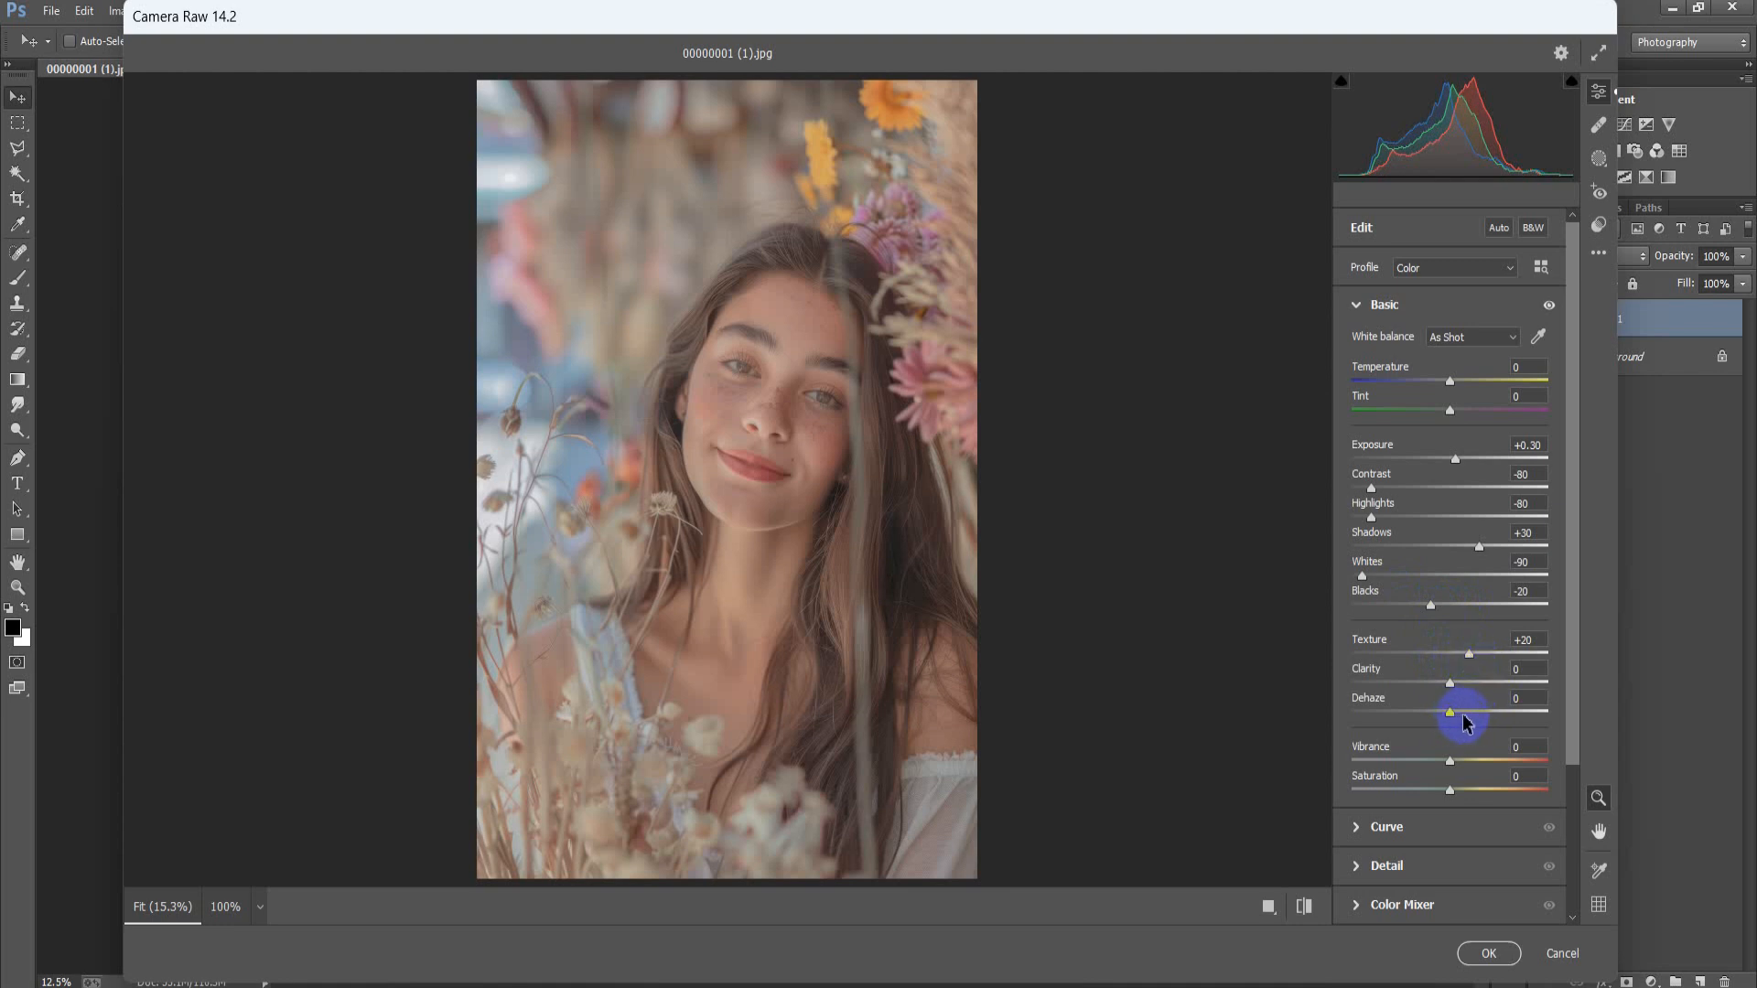
left_click_drag(1451, 717, 1478, 712)
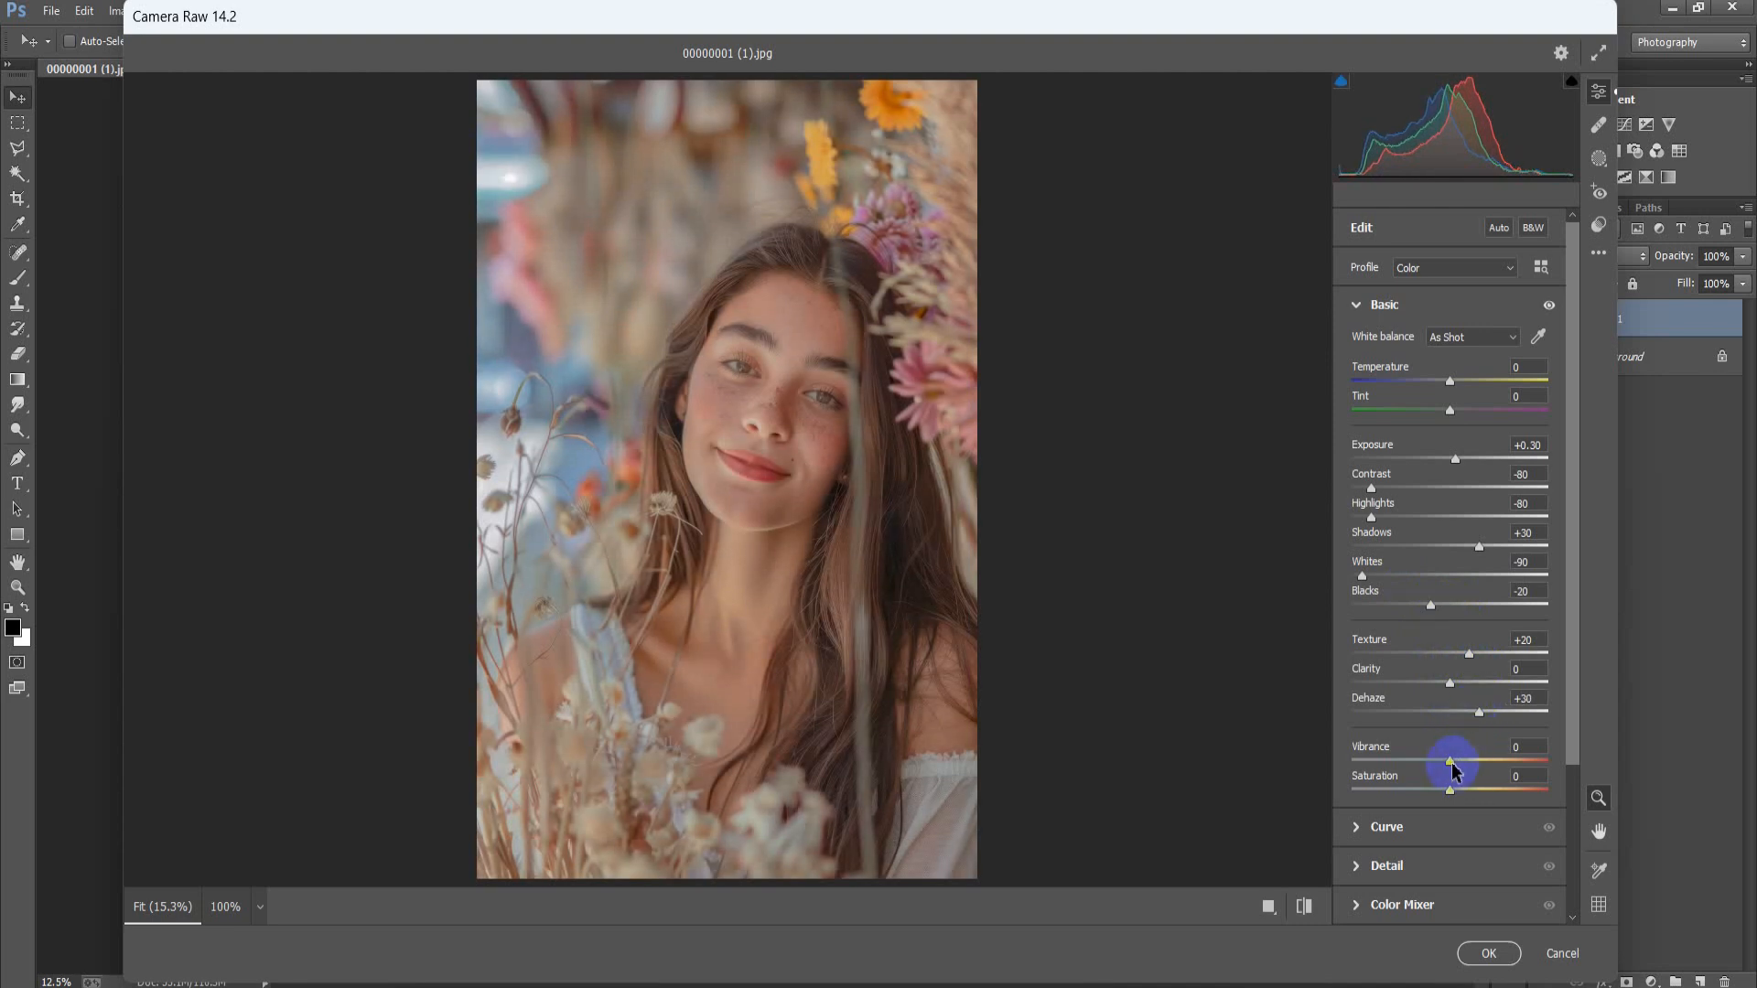
left_click_drag(1449, 765, 1459, 767)
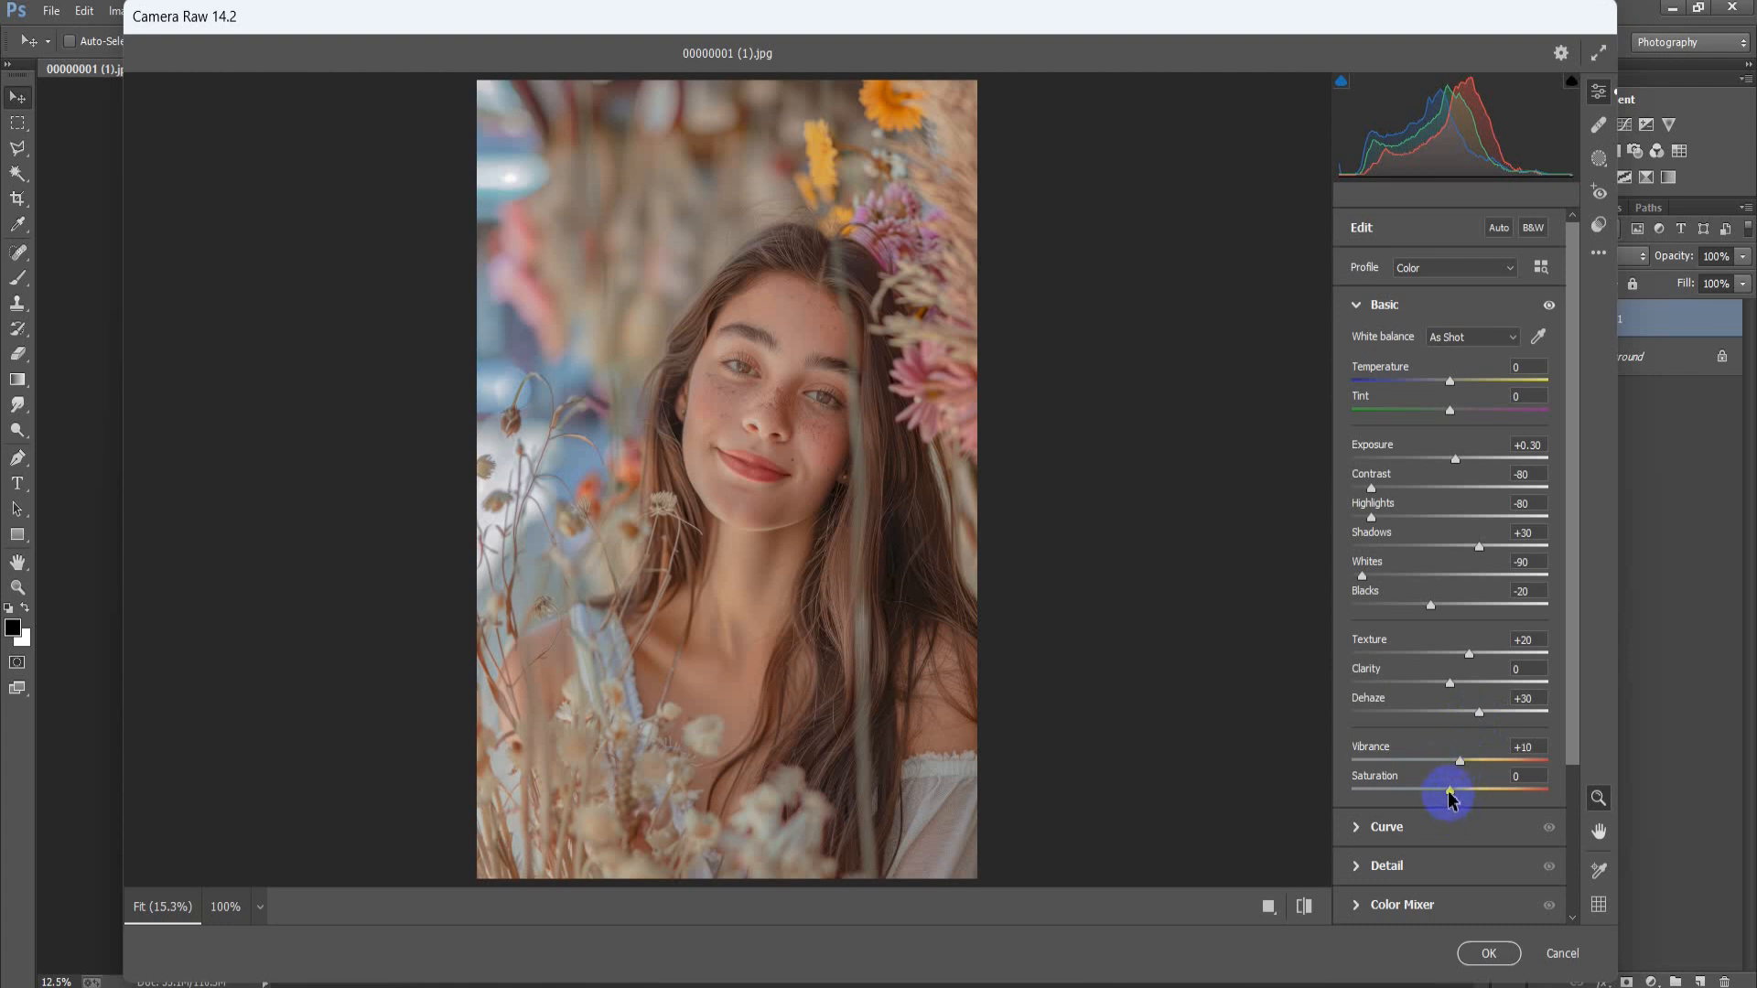
left_click_drag(1448, 793, 1479, 795)
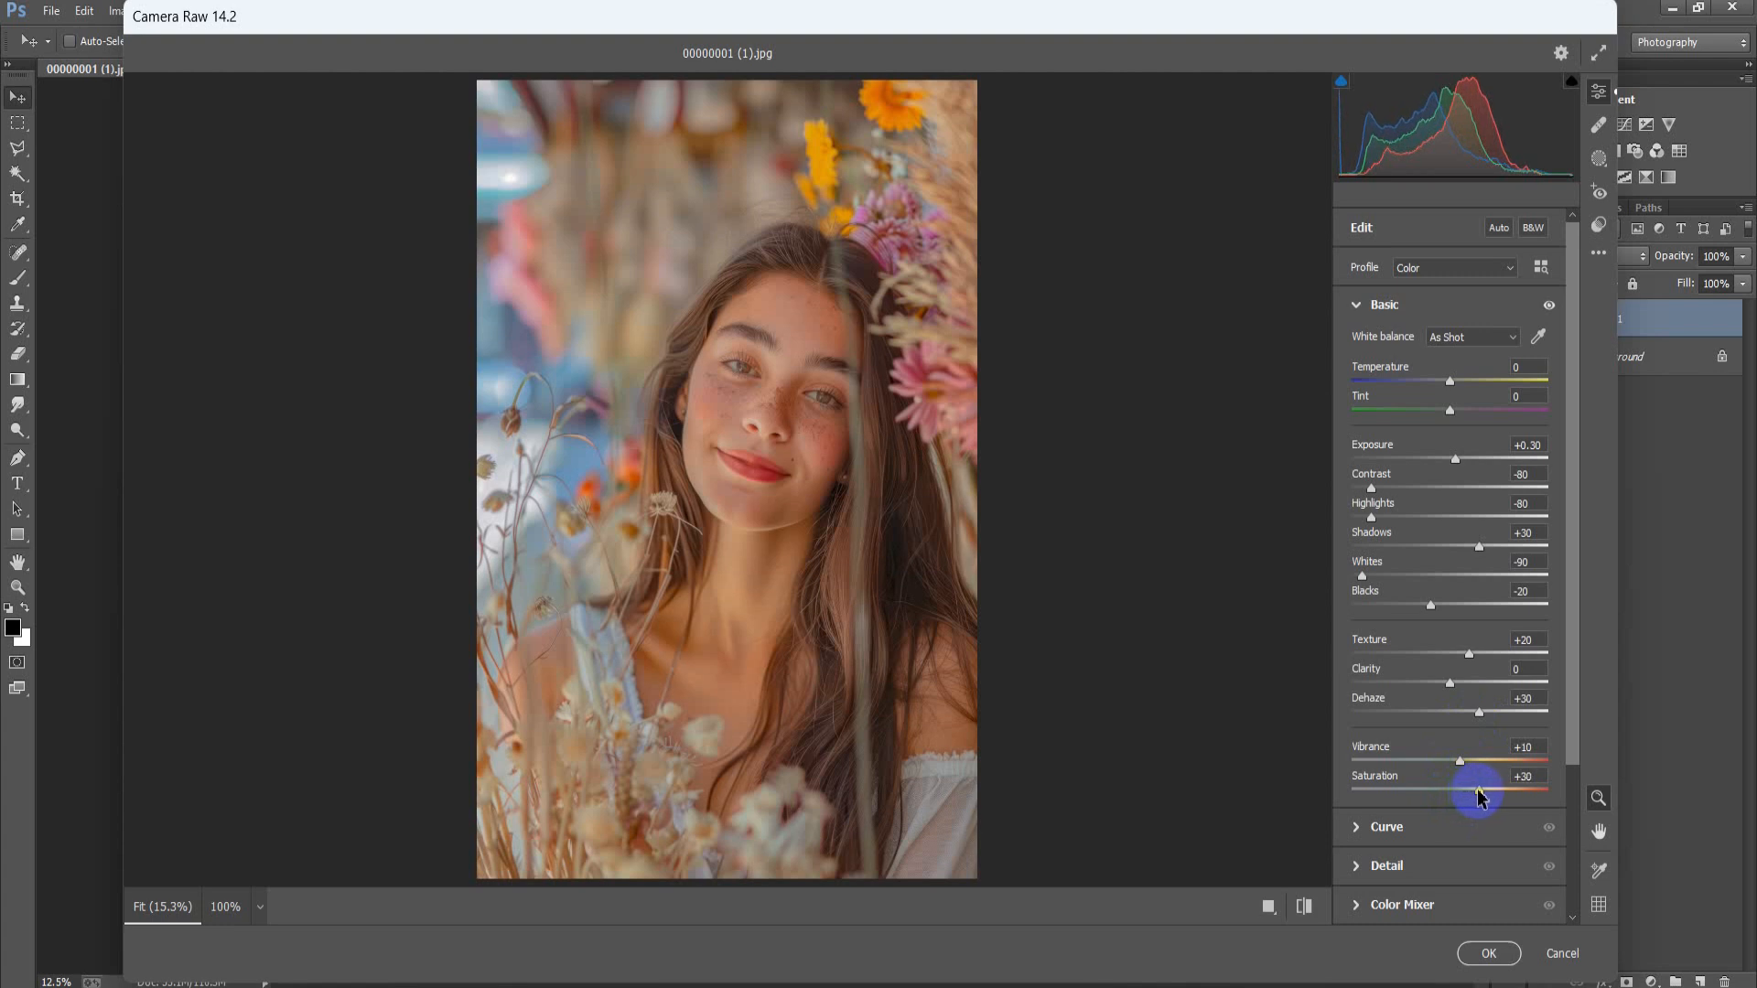
left_click(1358, 311)
Shape the point curve with the black point at 14/0, midpoints at 73/58 and 130/115, an upper point, and the white point at 210/255.
left_click(1357, 344)
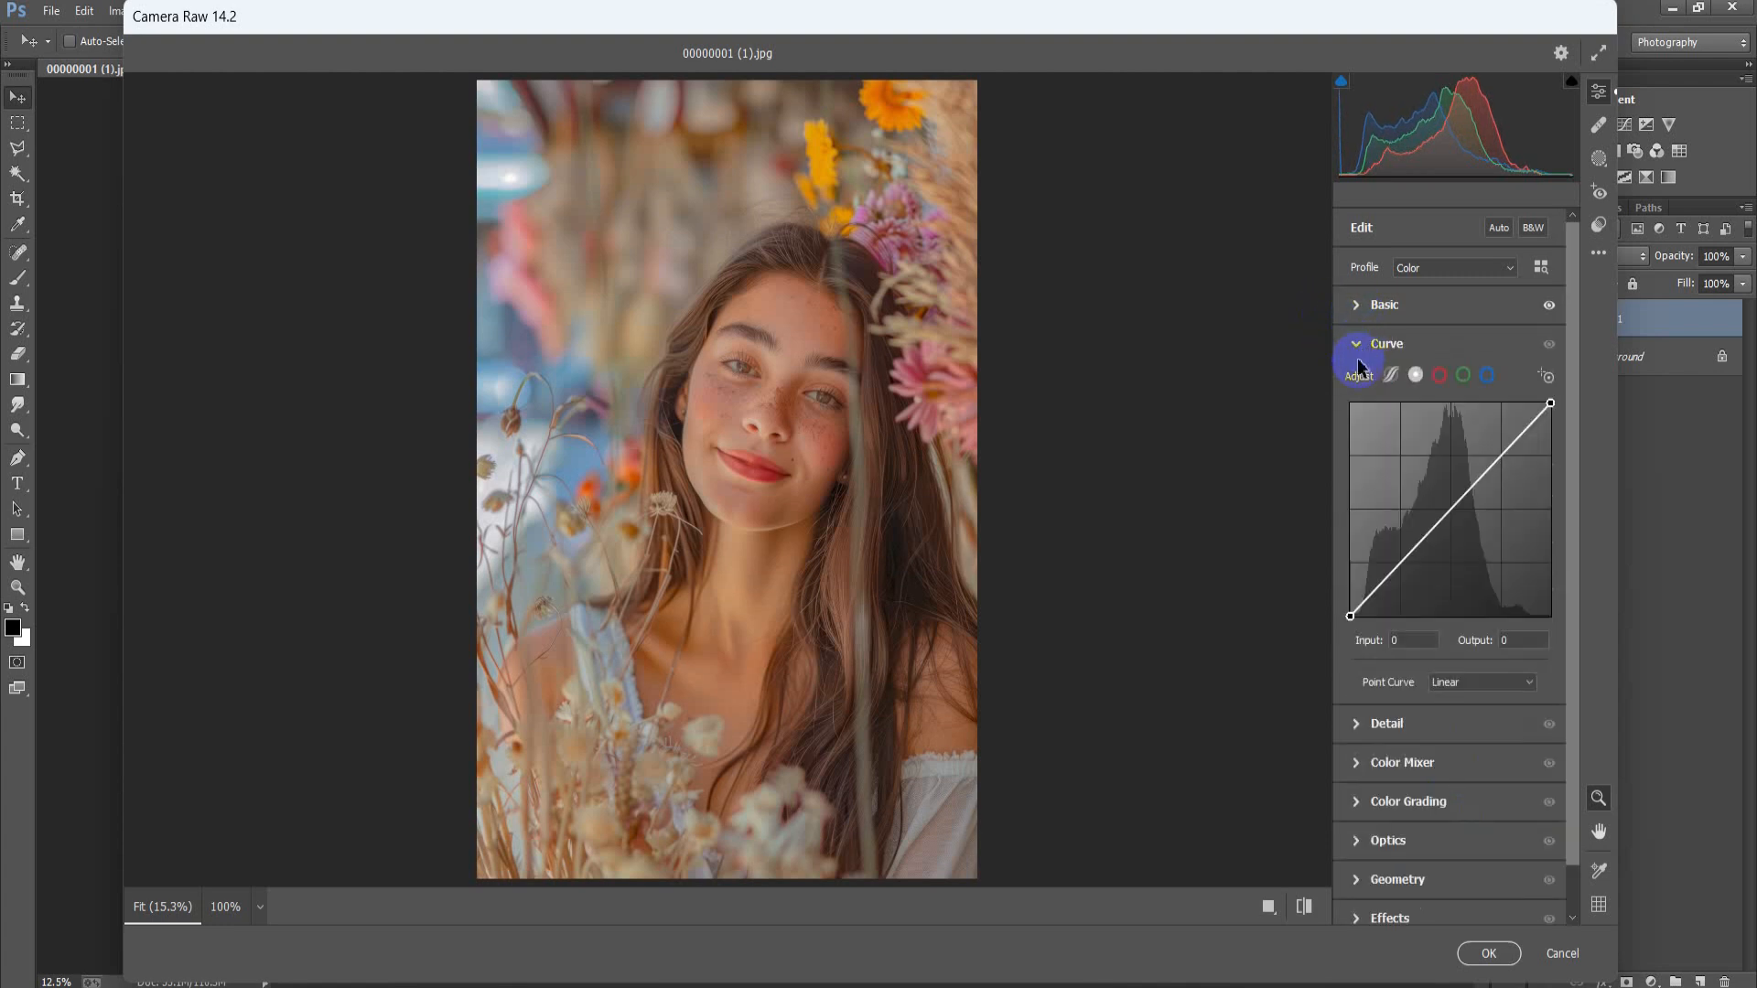
left_click(1415, 375)
left_click_drag(1349, 616, 1360, 616)
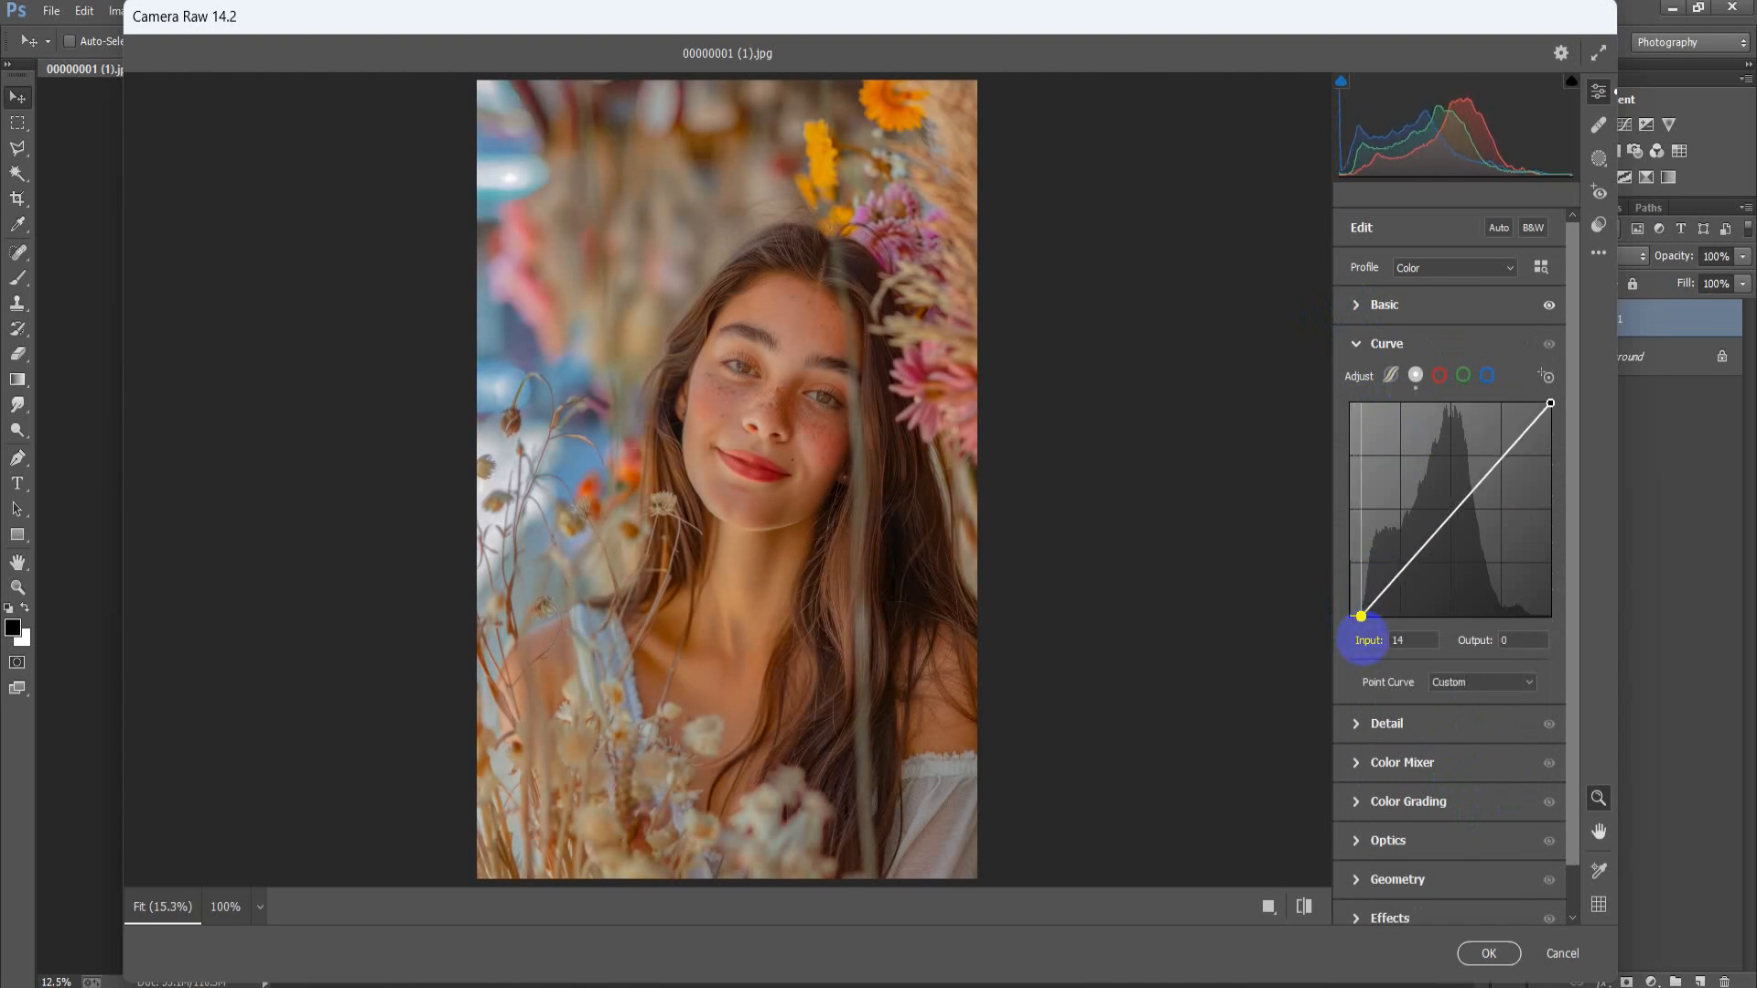
left_click(1407, 567)
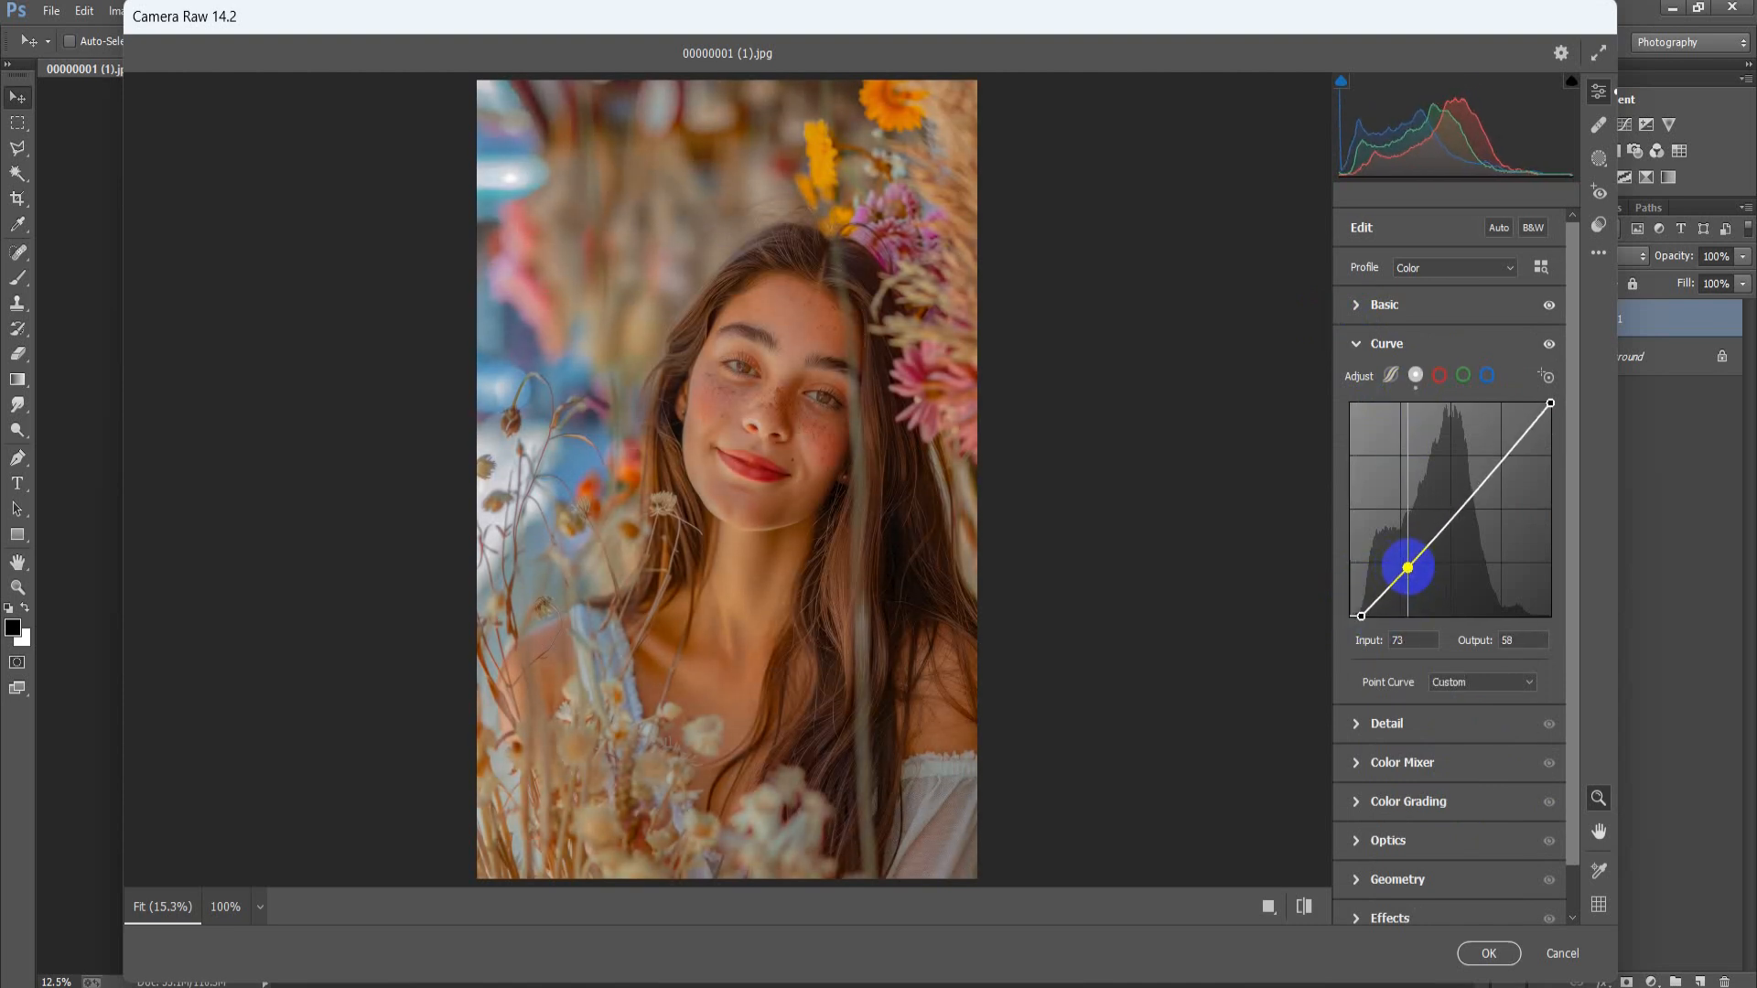
left_click_drag(1453, 516, 1453, 520)
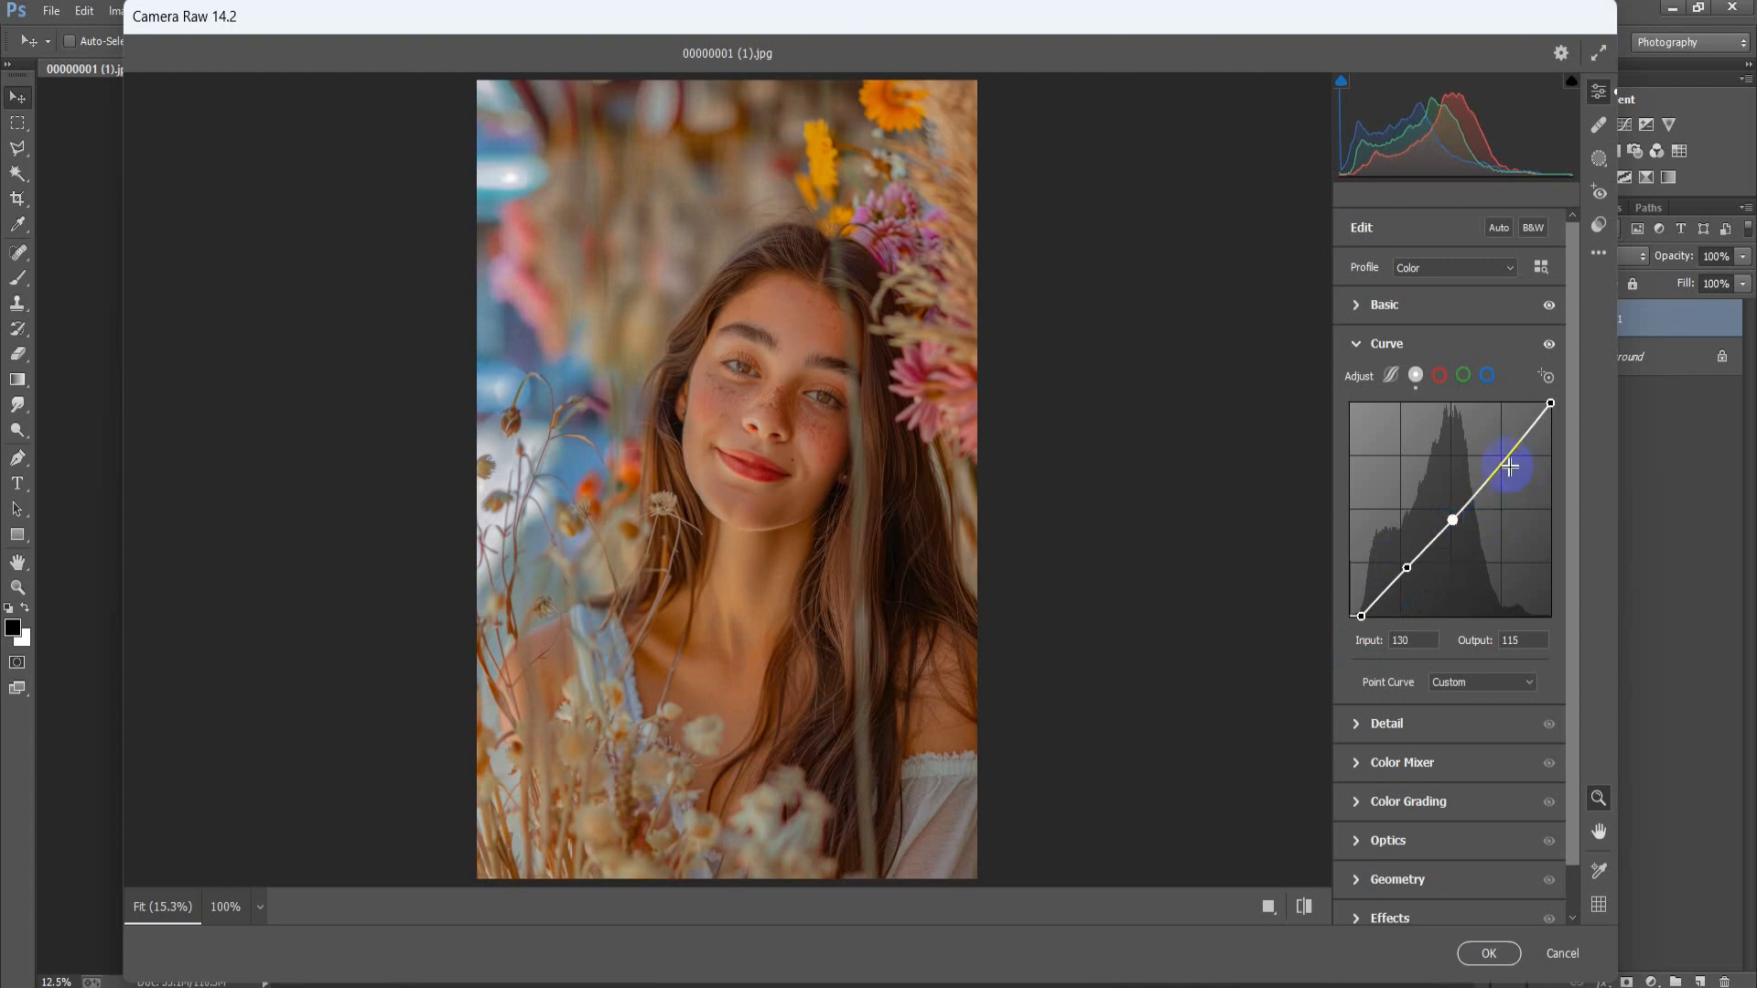
left_click_drag(1501, 468, 1508, 359)
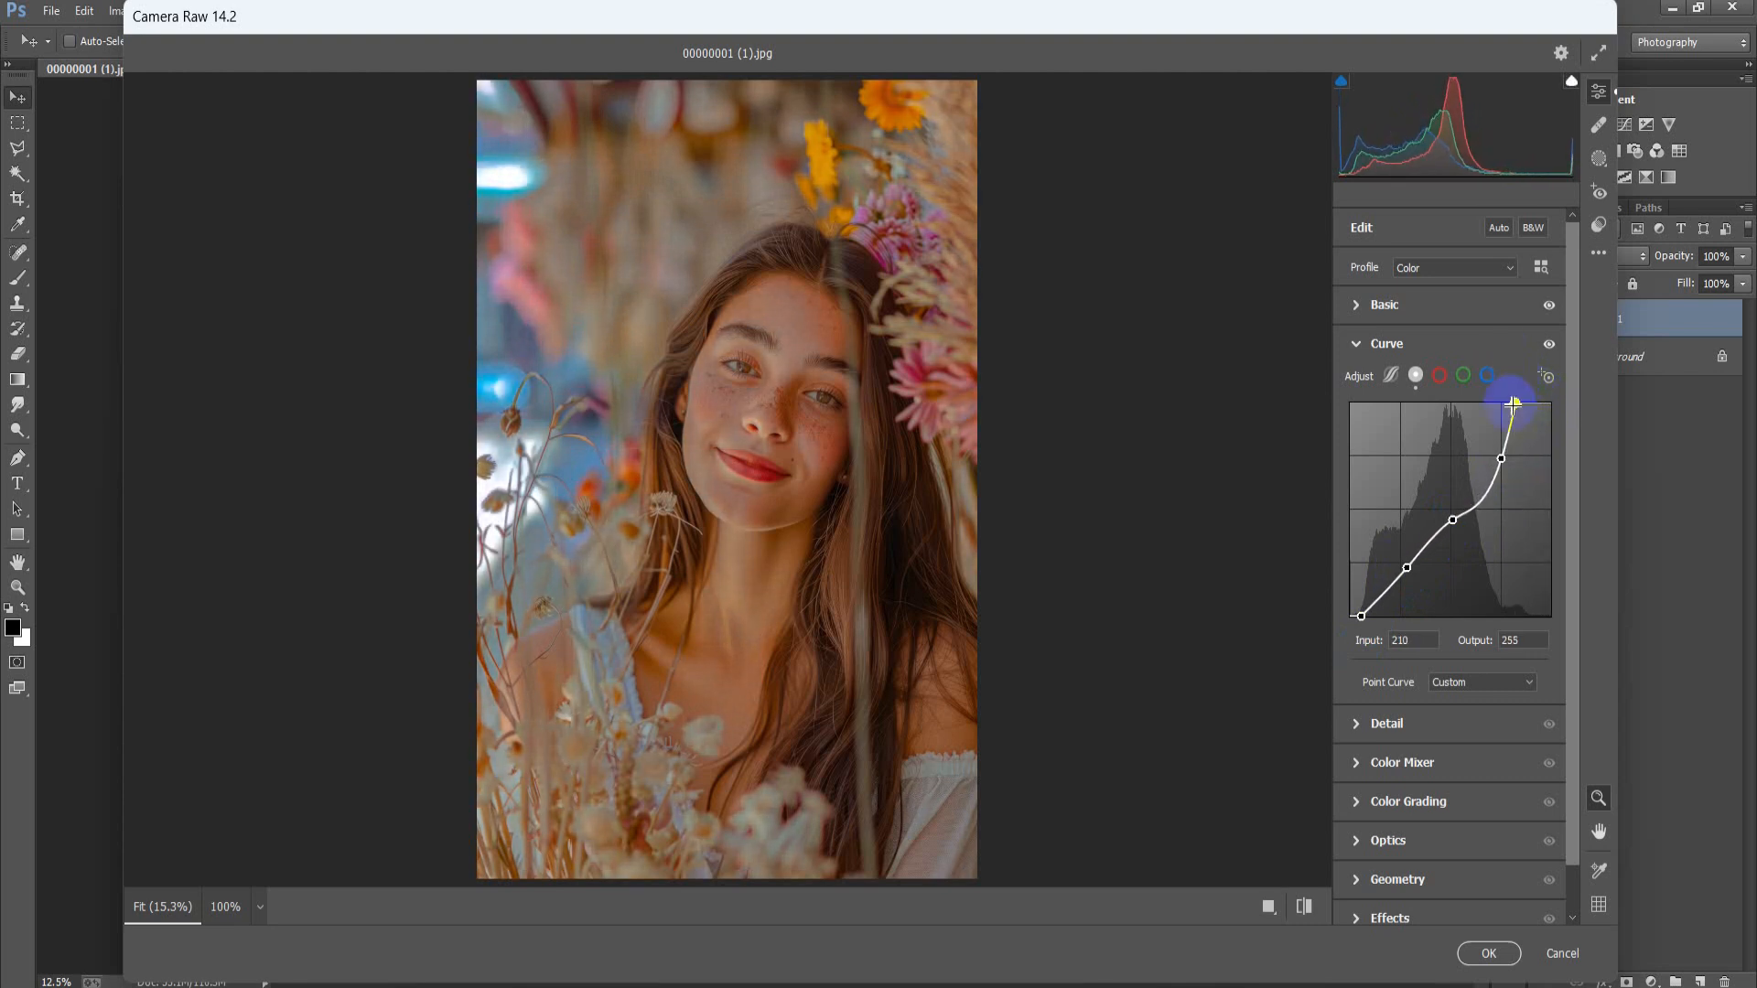
left_click(1357, 343)
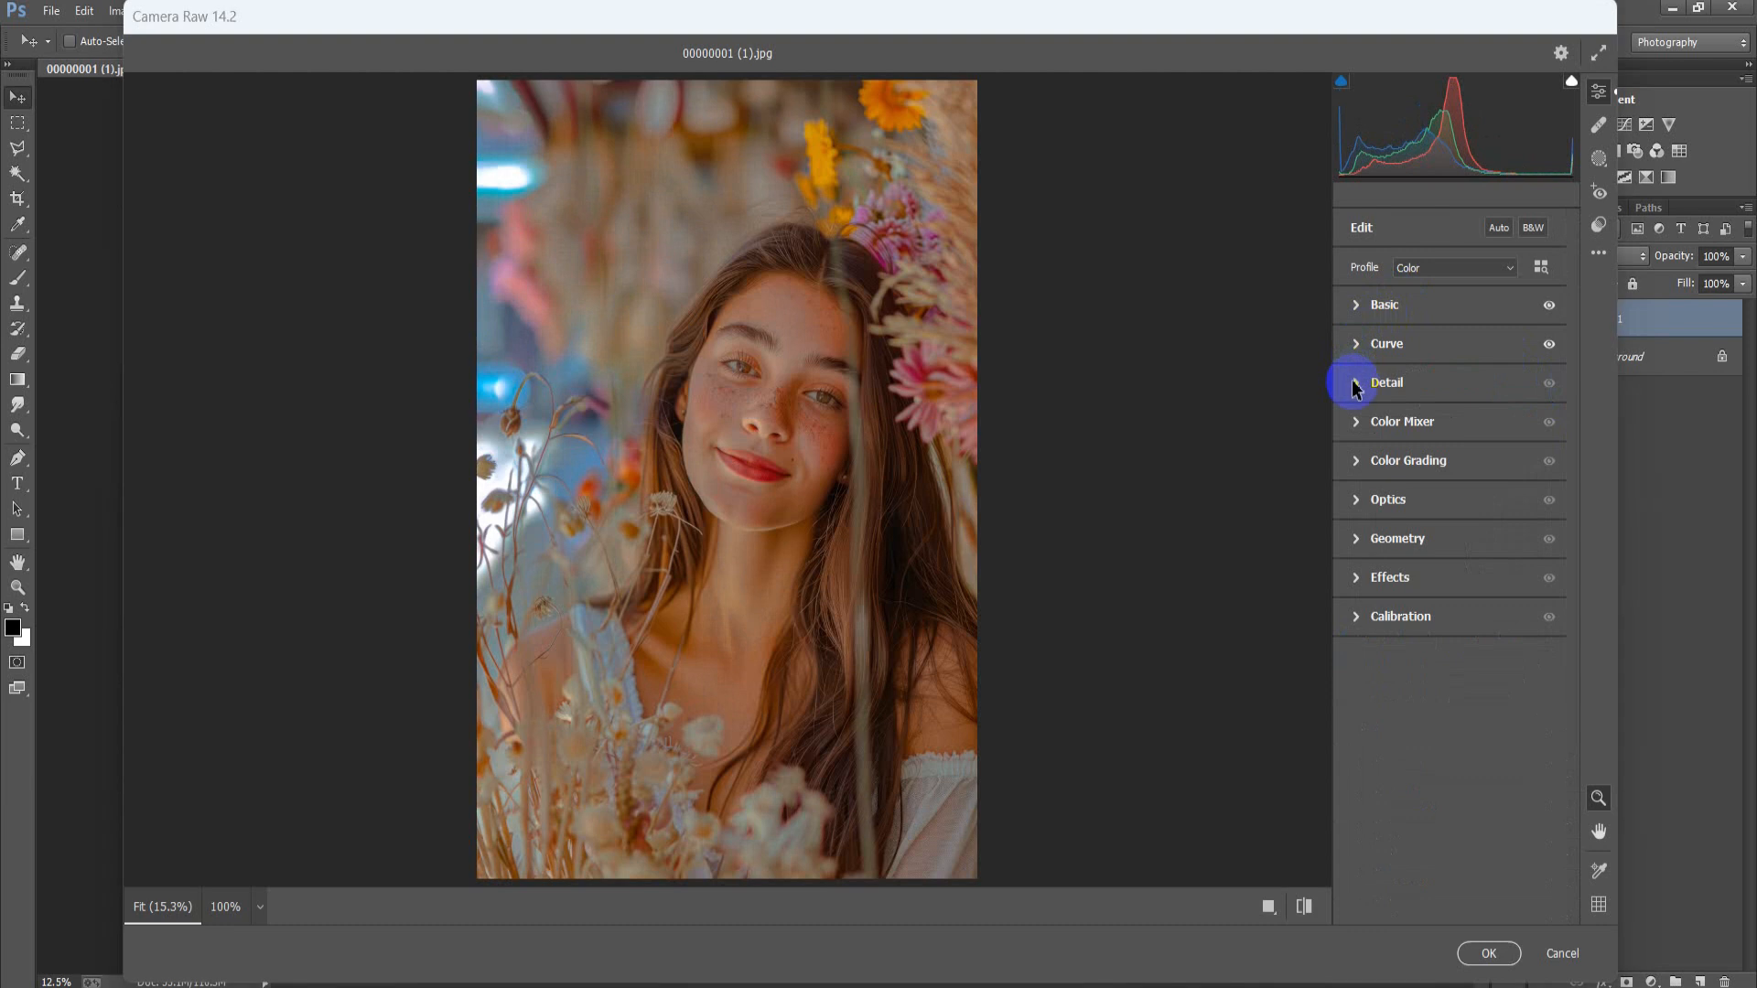
In the Detail adjustments, set Noise Reduction to 10 and Color Noise Reduction to 10.
left_click(1356, 383)
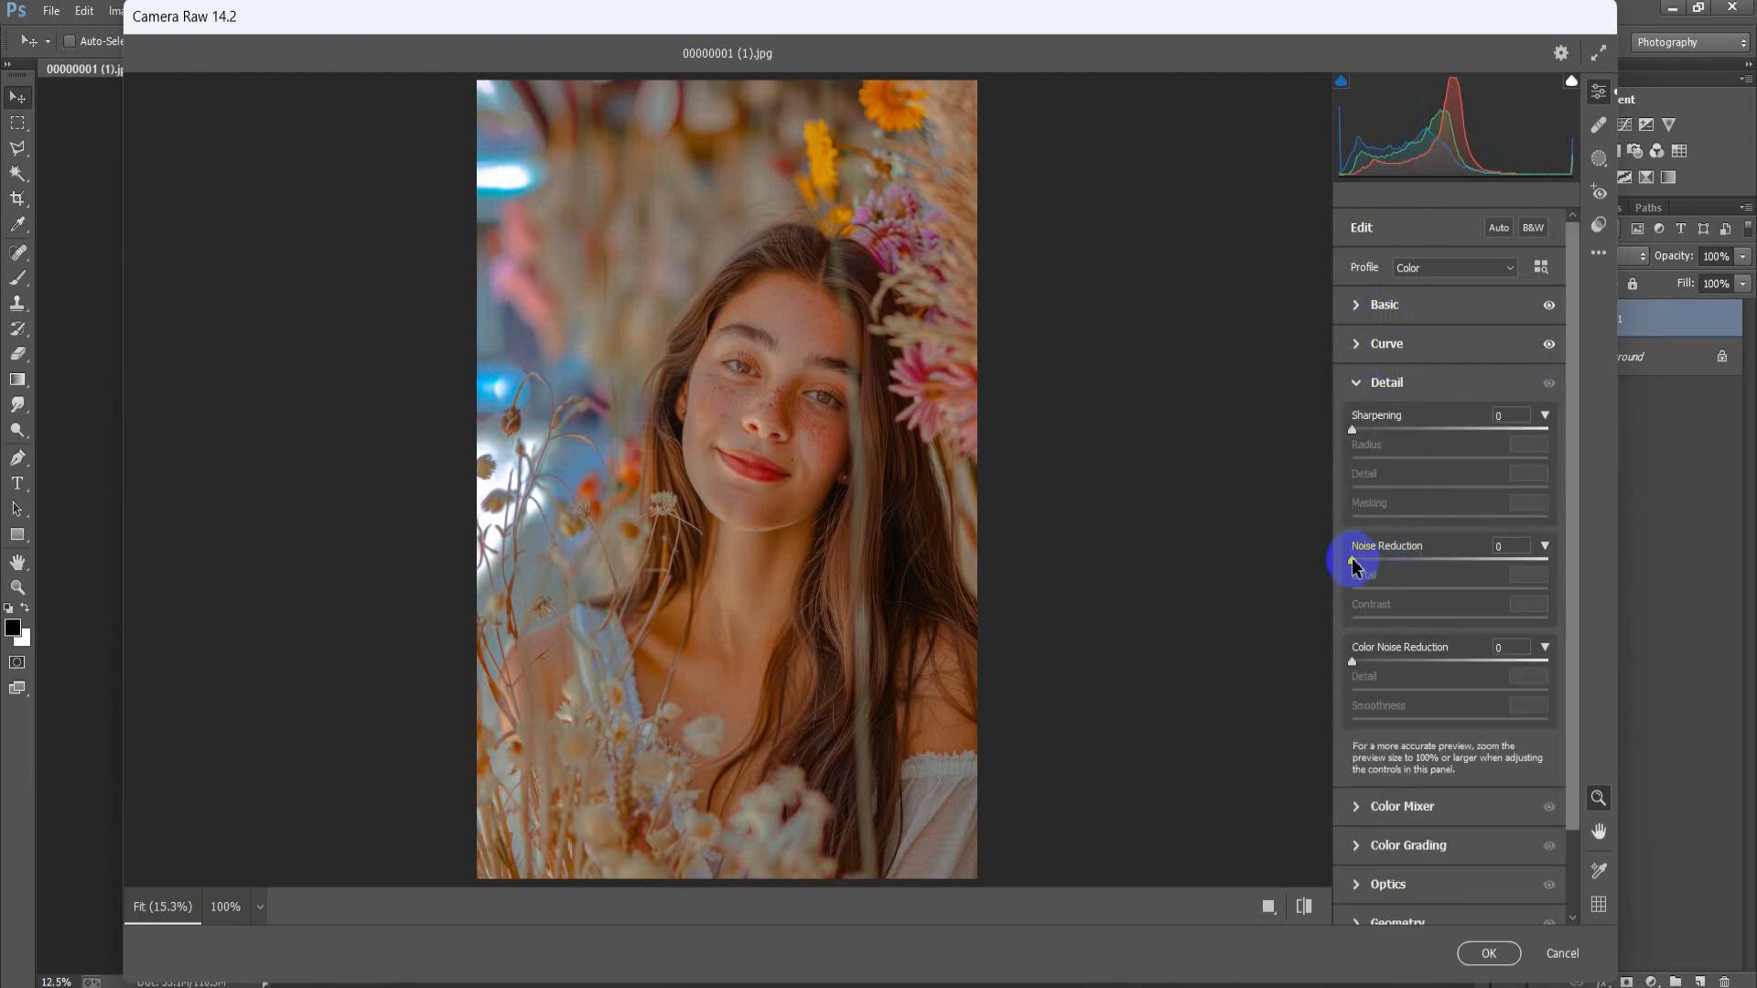
left_click_drag(1355, 565, 1370, 565)
left_click_drag(1351, 661, 1372, 665)
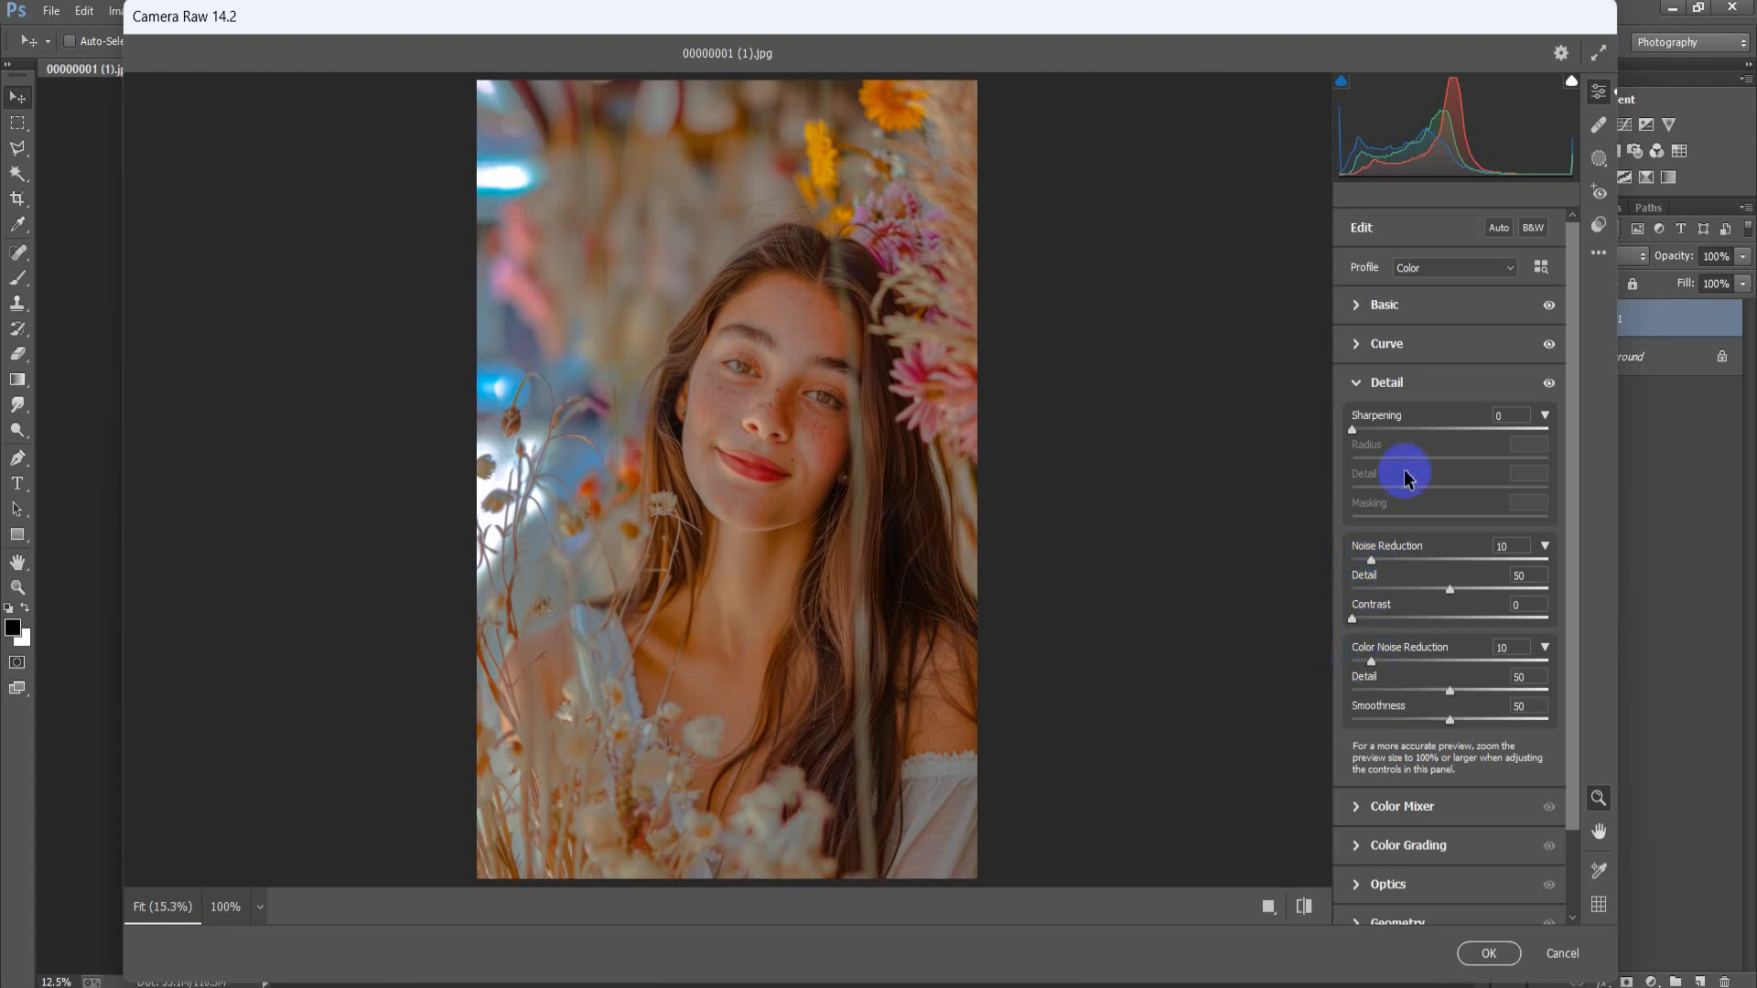
left_click(1356, 384)
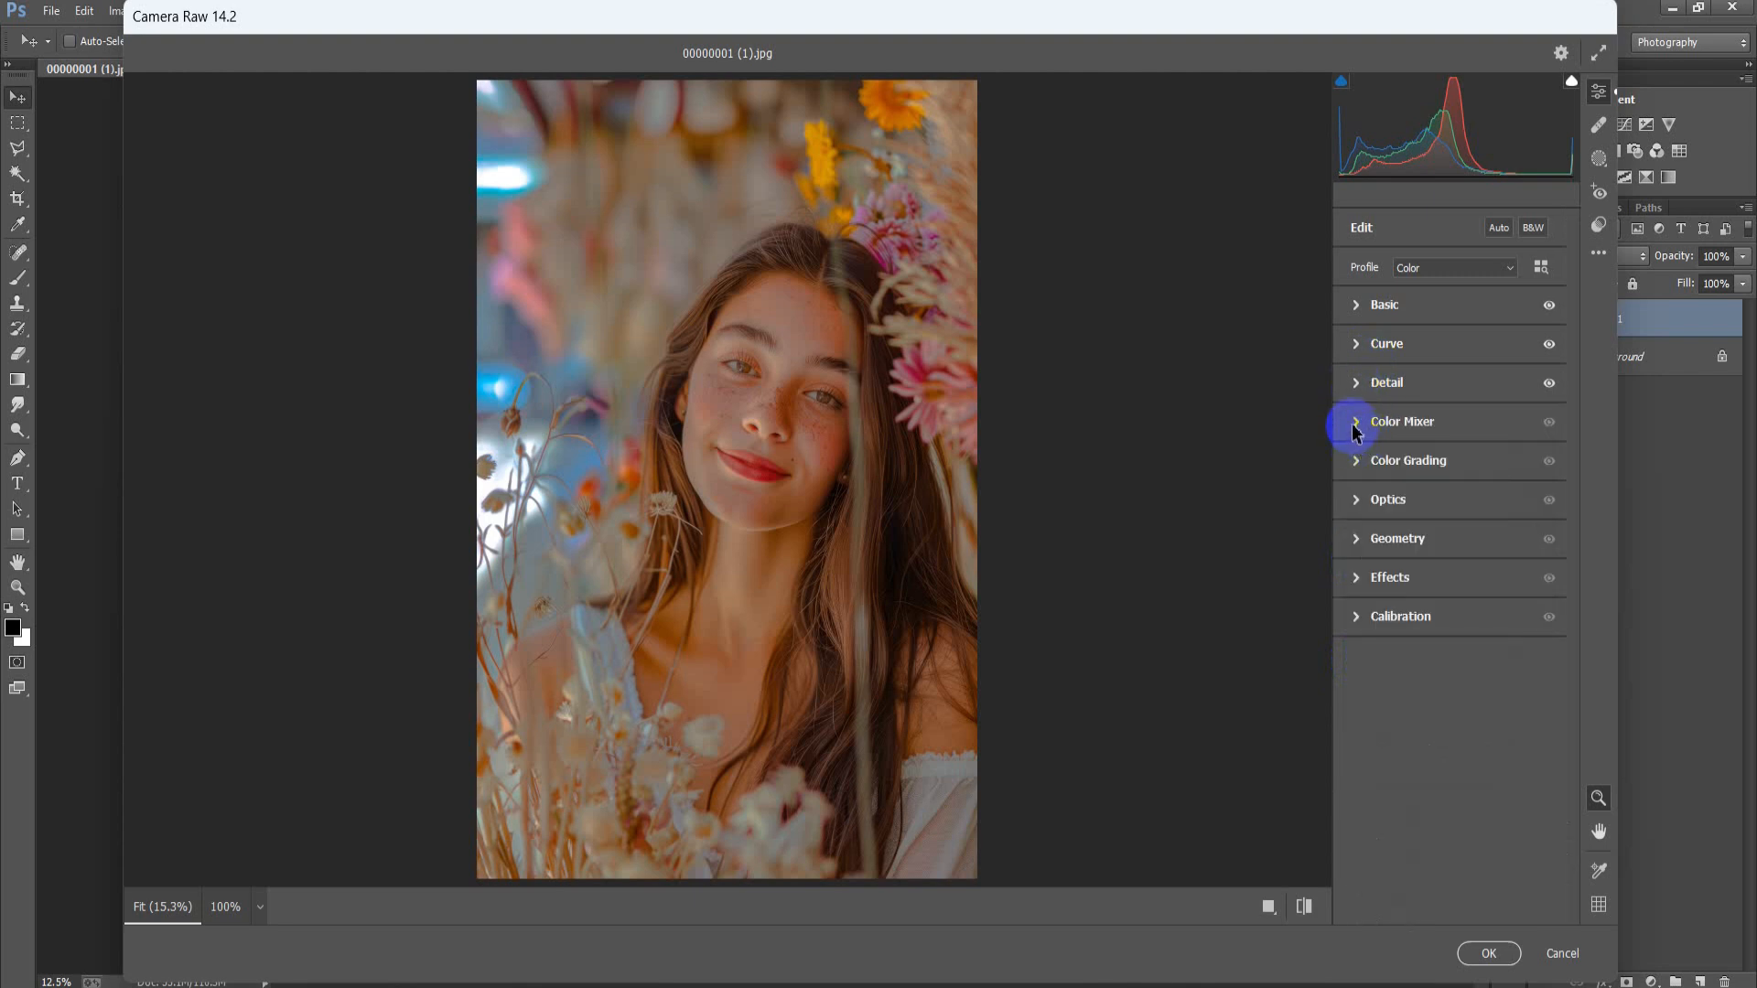
In the Color Mixer's HSL hue adjustments, set Yellows to -20 and Greens to +10.
left_click(1355, 422)
left_click(1361, 485)
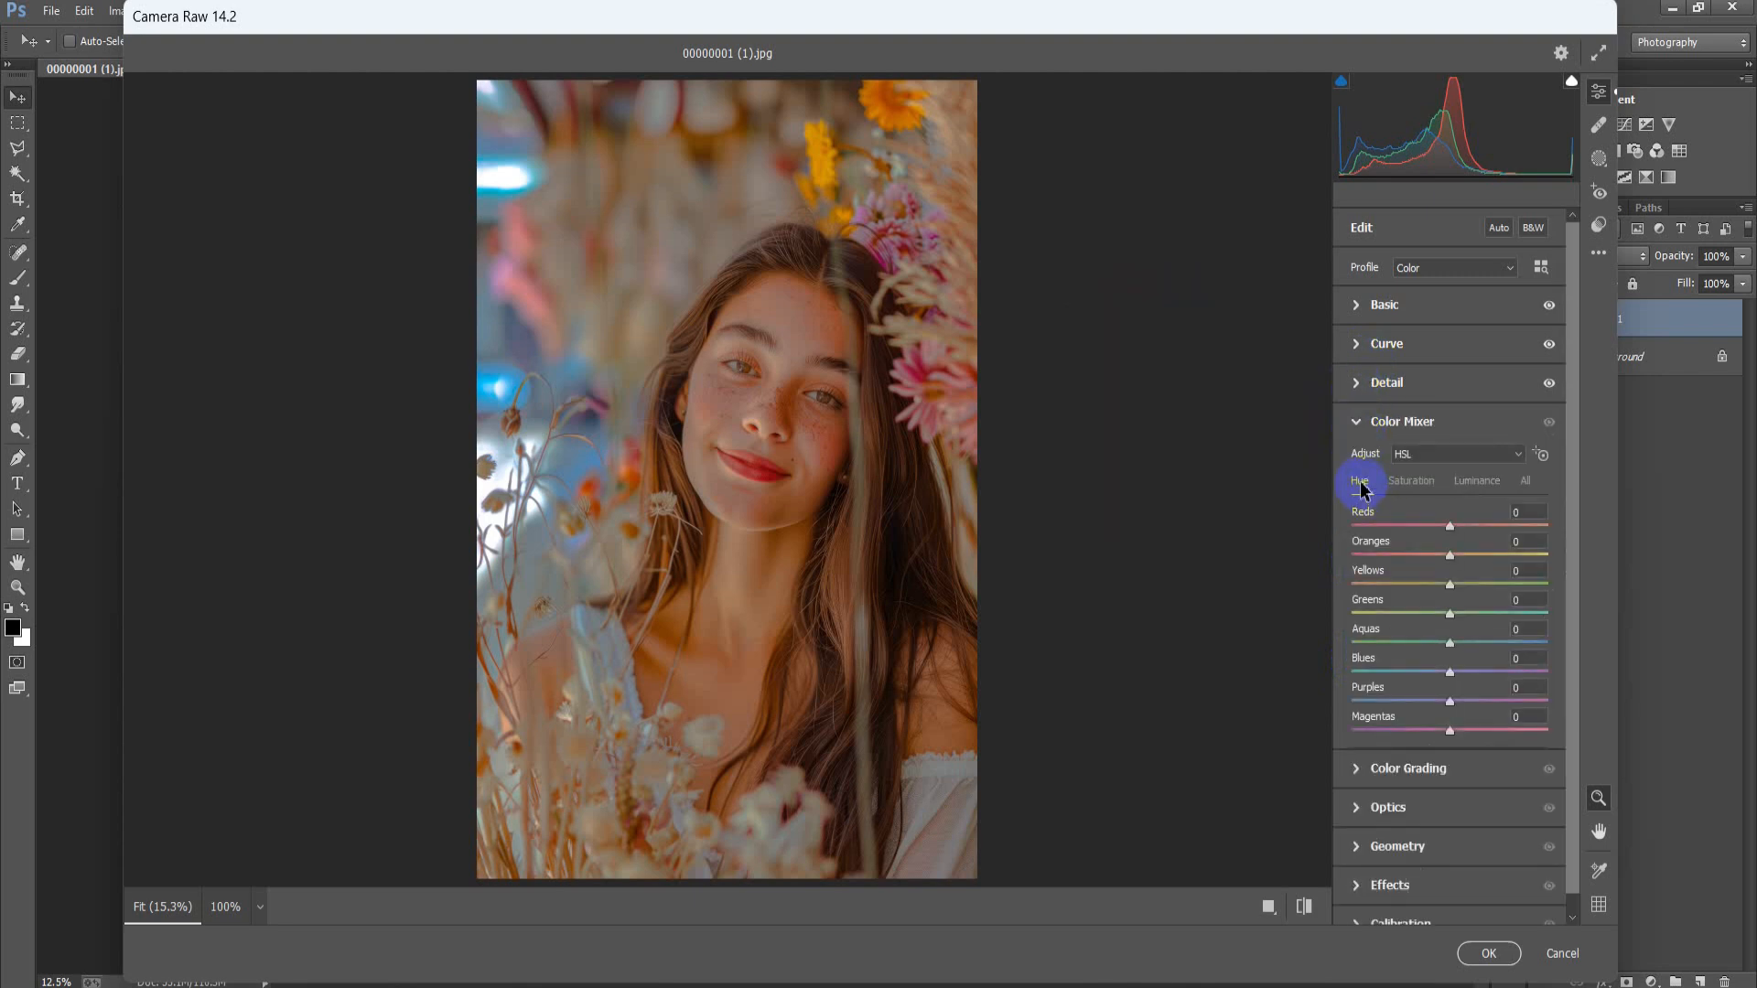
left_click_drag(1451, 585, 1435, 598)
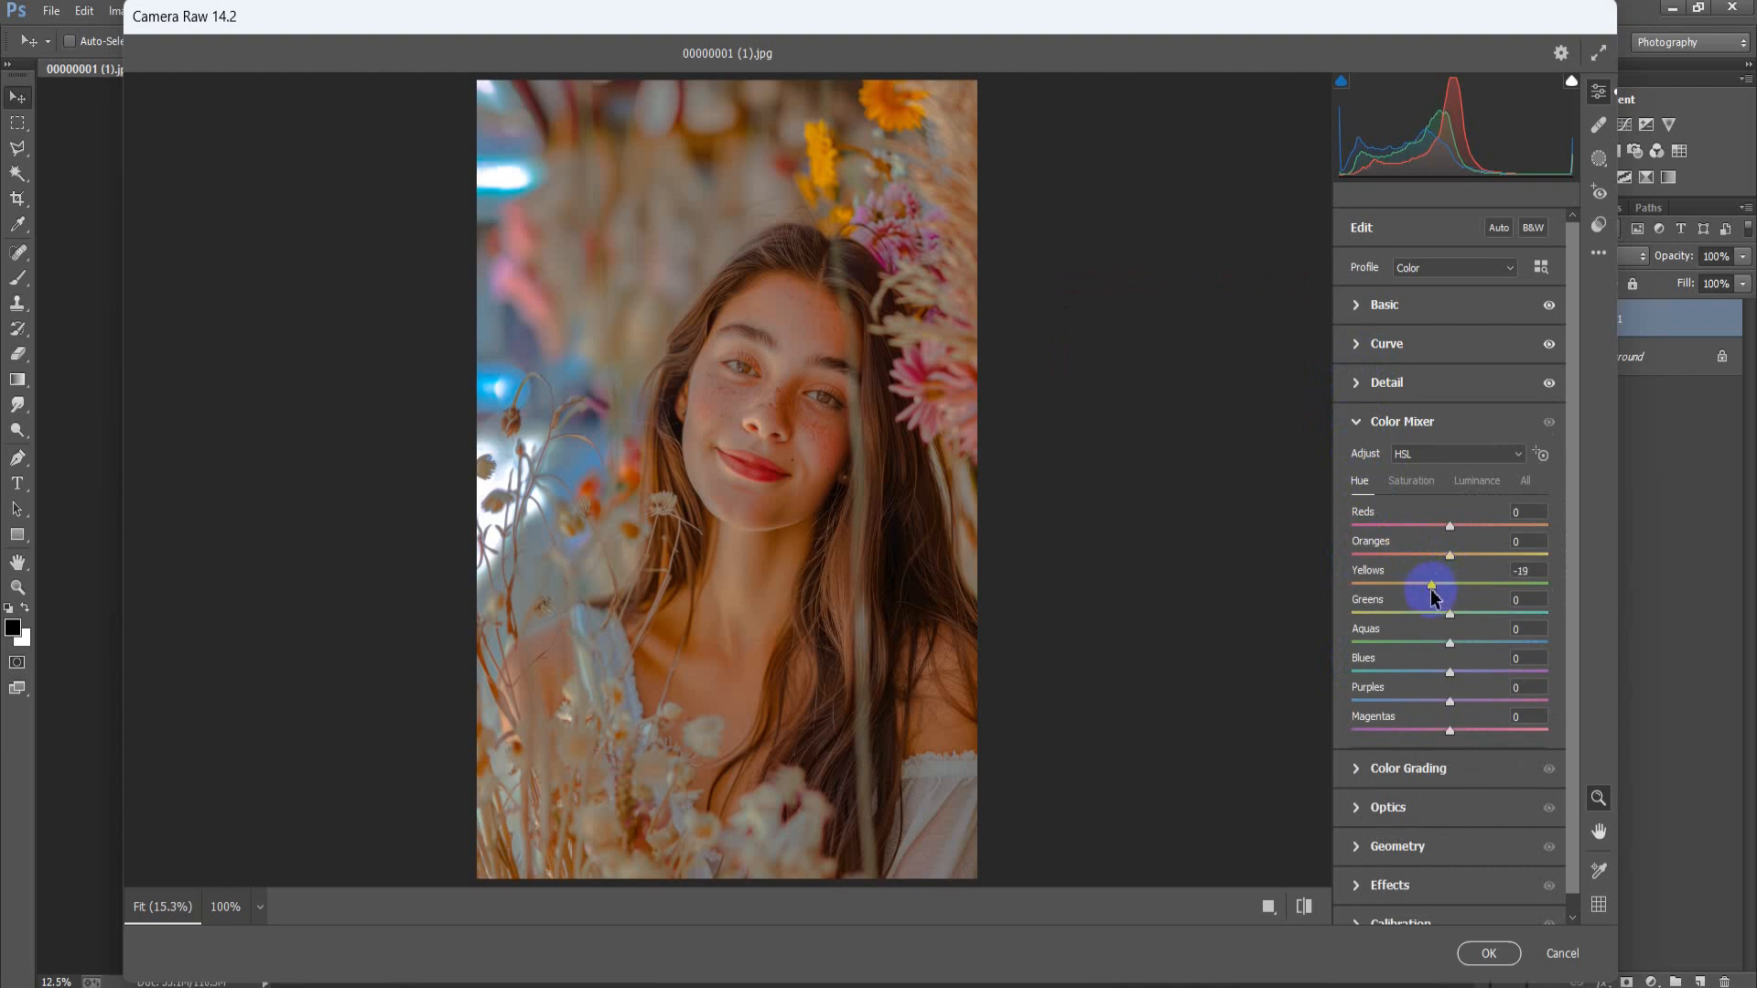
left_click_drag(1434, 598, 1460, 618)
left_click(1537, 600)
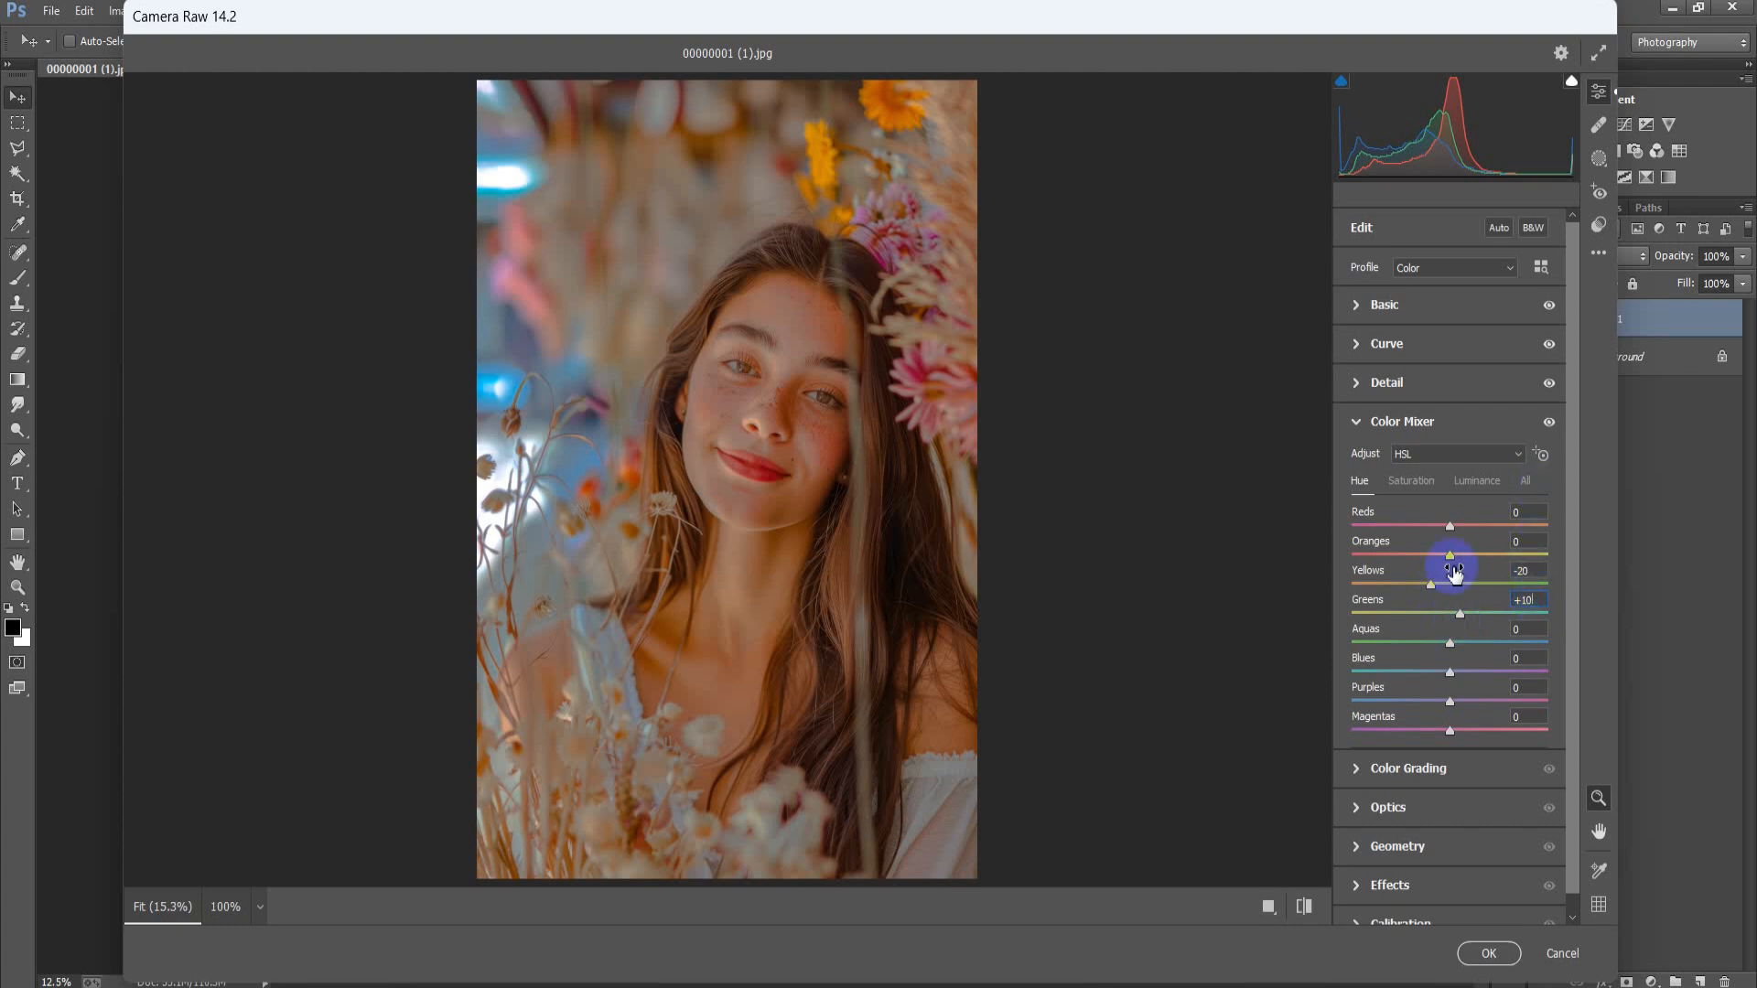
Set the Color Mixer saturation to Oranges -20, Yellows -10, Greens -10, Blues +20, Purples -100, and Magentas to the minimum.
left_click(1433, 485)
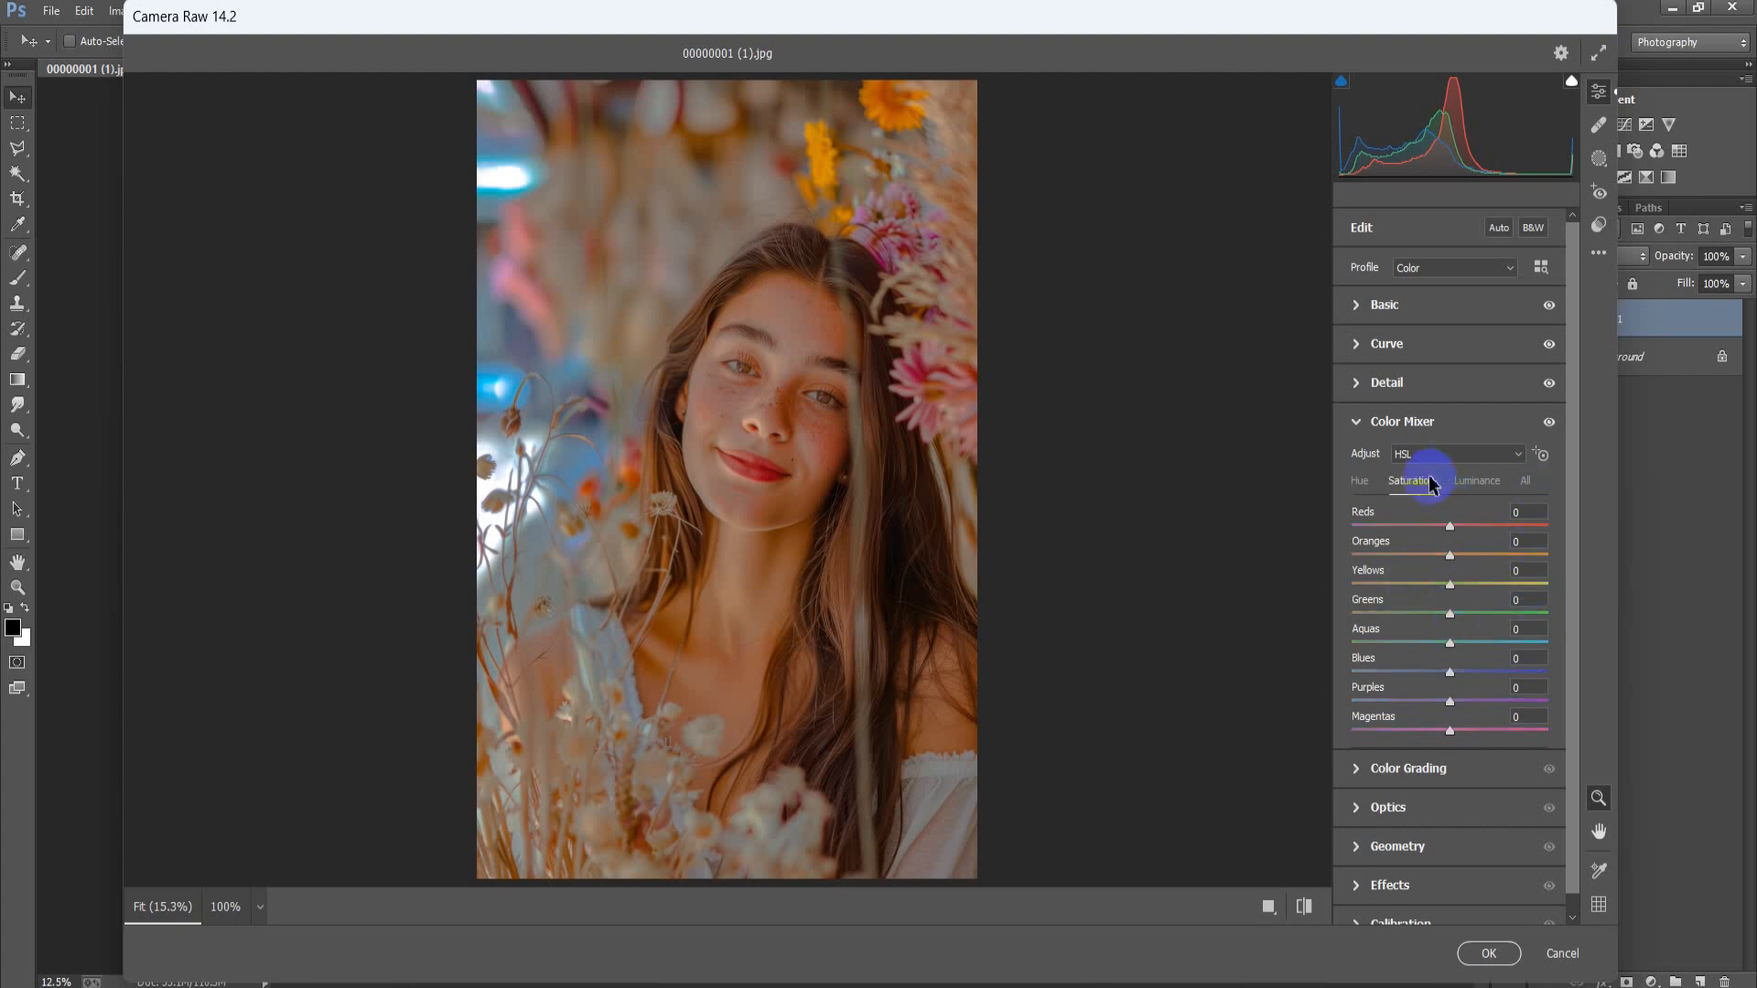
left_click_drag(1451, 557, 1432, 561)
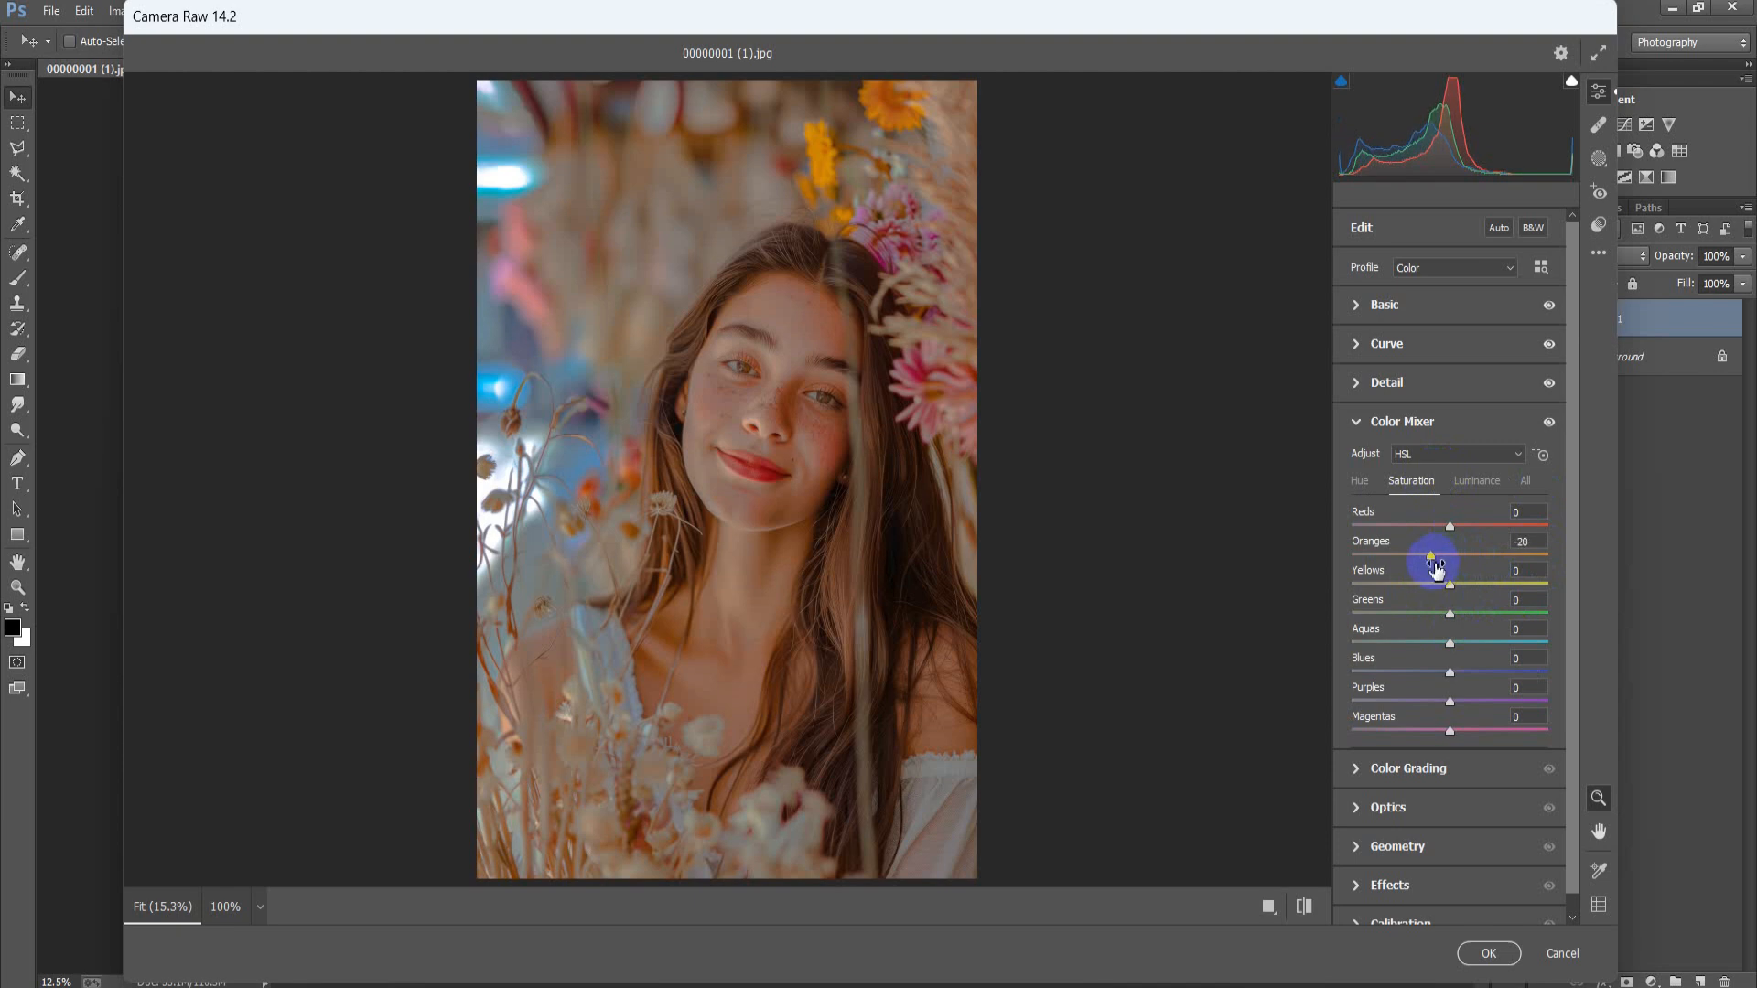
left_click_drag(1449, 583, 1442, 623)
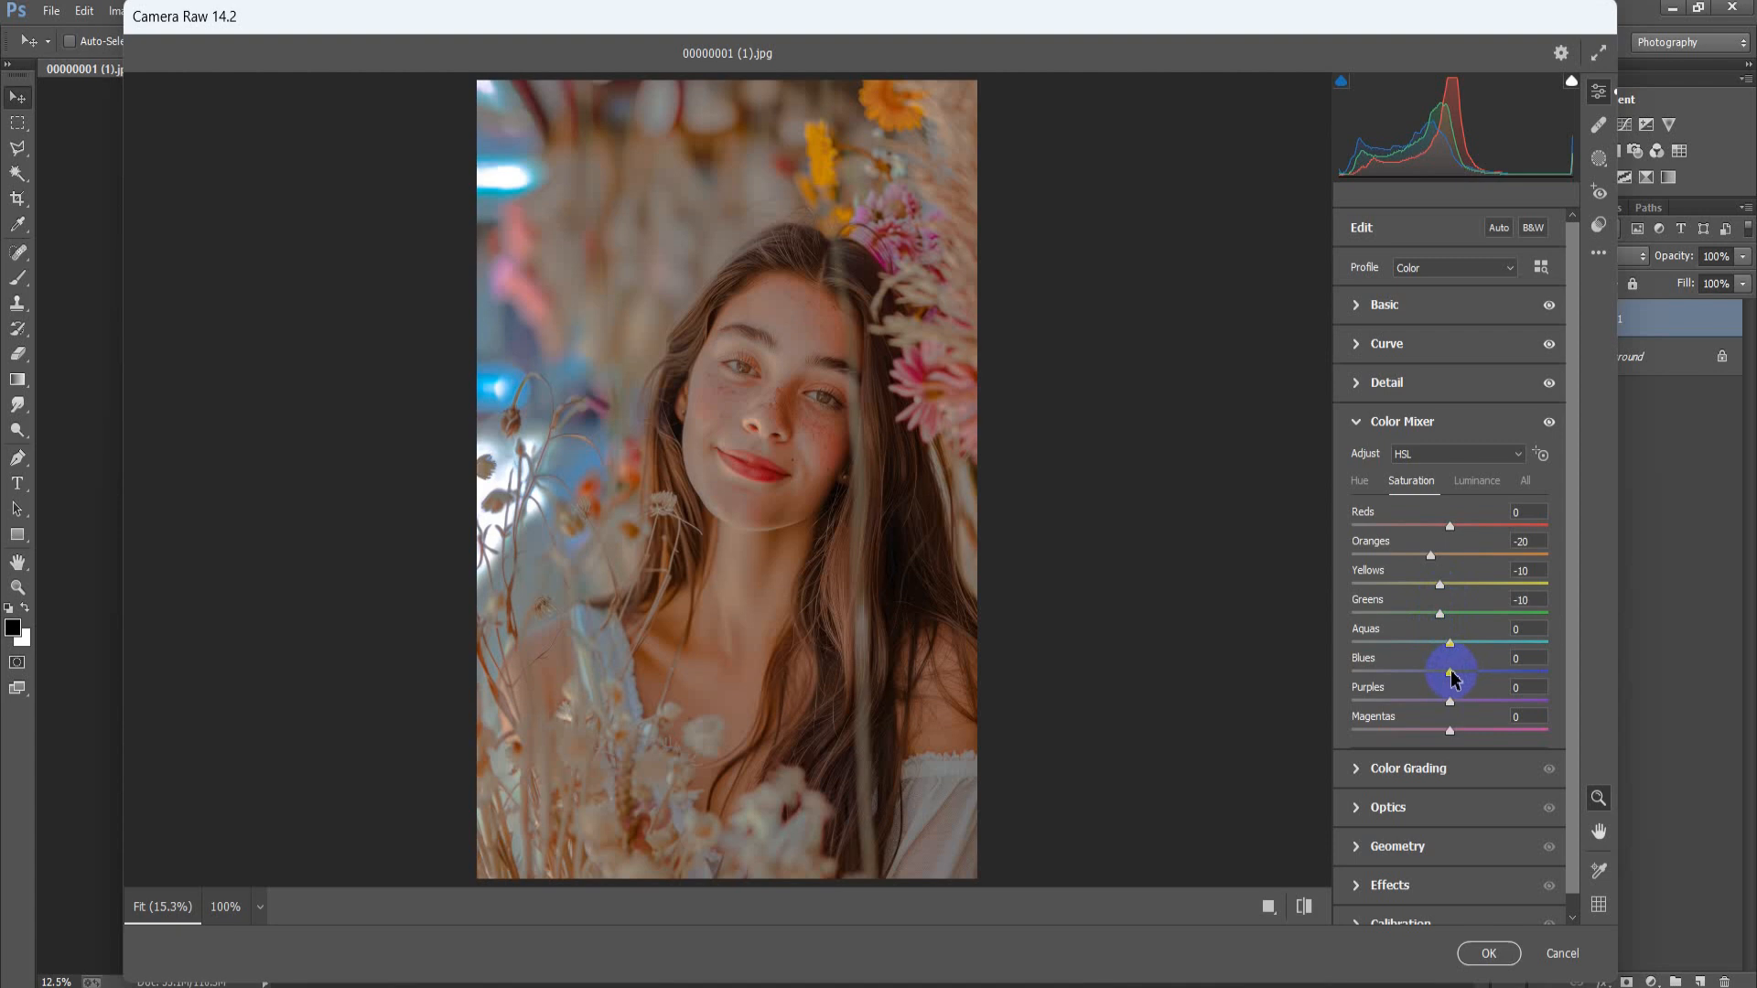
left_click_drag(1455, 679, 1470, 673)
left_click_drag(1460, 700, 1345, 710)
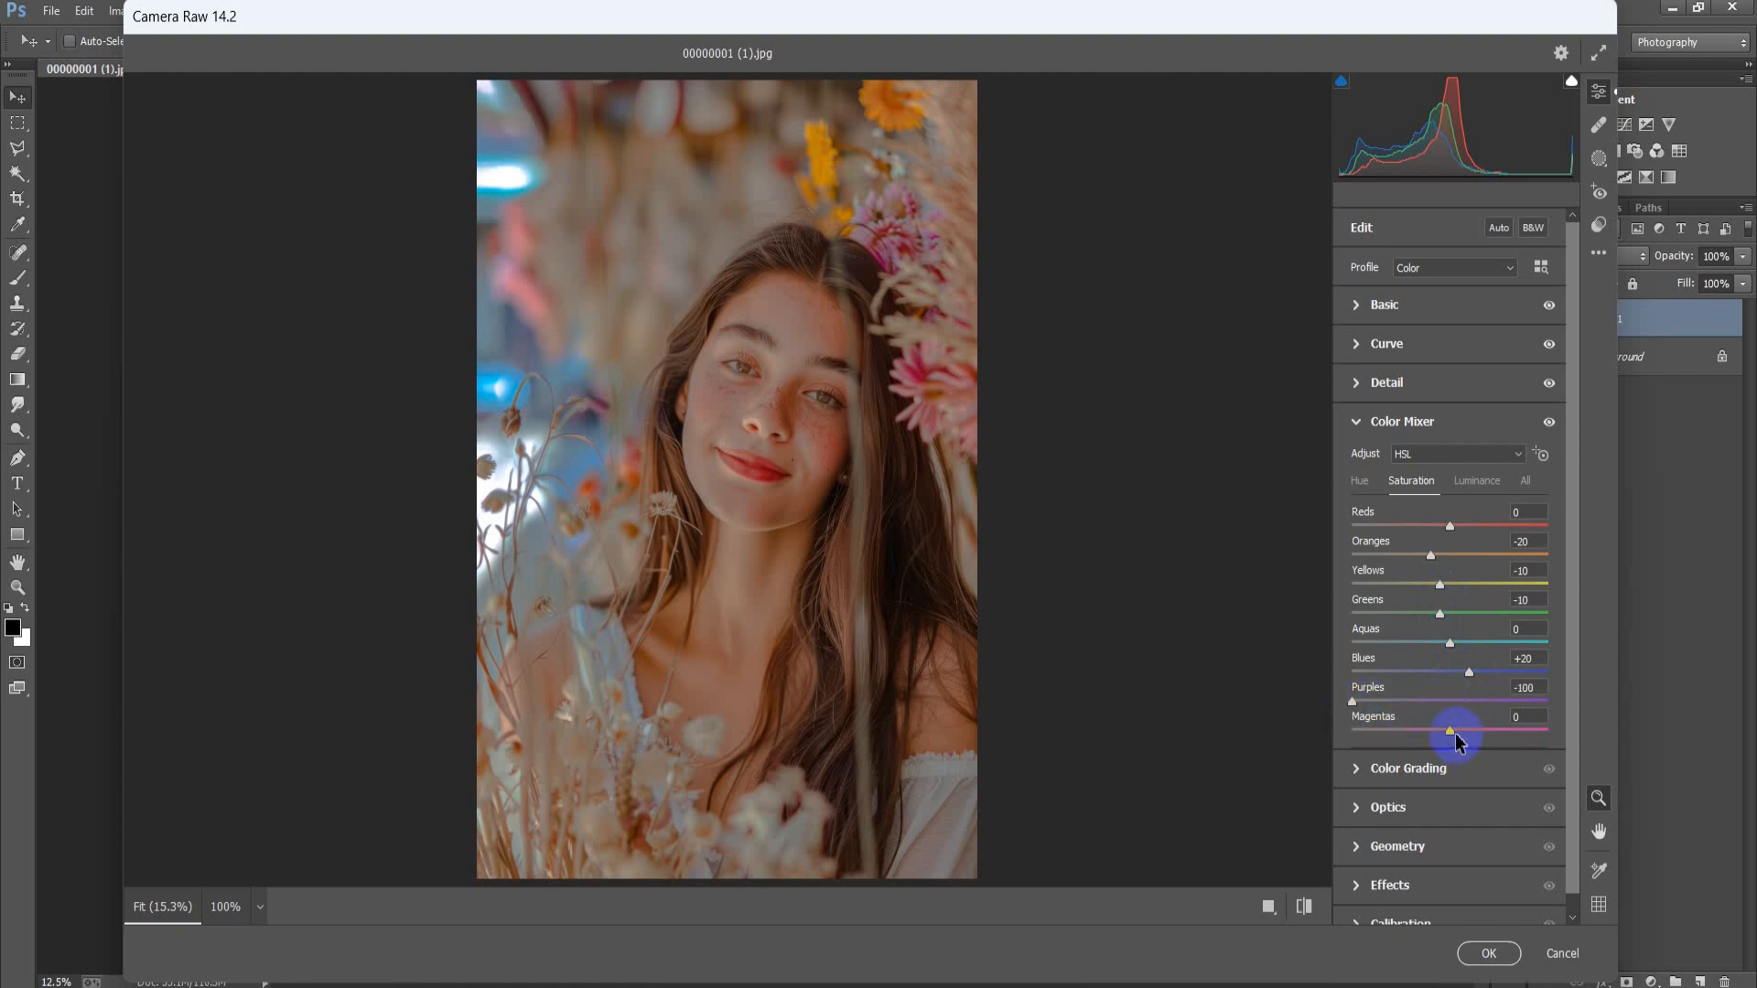
left_click_drag(1455, 732, 1303, 732)
In the Color Mixer's luminance adjustments, set Yellows to -10 and Greens to -30.
left_click(1474, 484)
left_click_drag(1472, 595, 1423, 627)
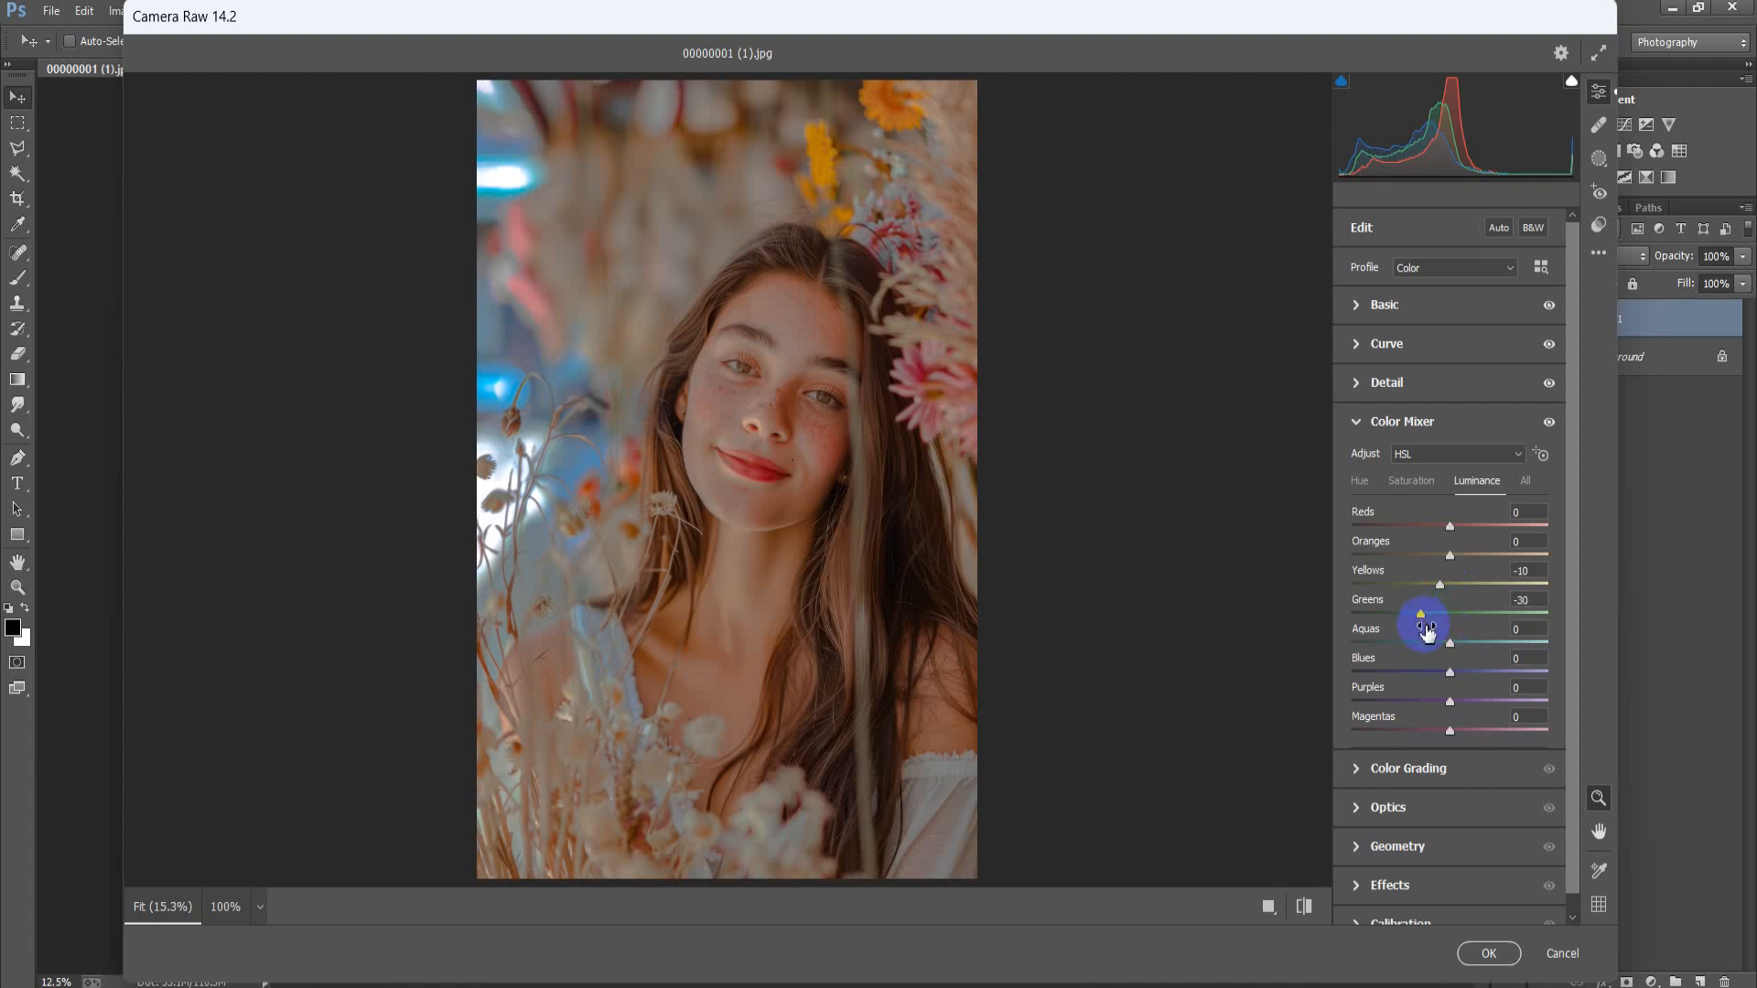
Compare the portrait in a side-by-side before/after view and apply the Camera Raw adjustments to the layer.
left_click(1304, 907)
left_click(1303, 908)
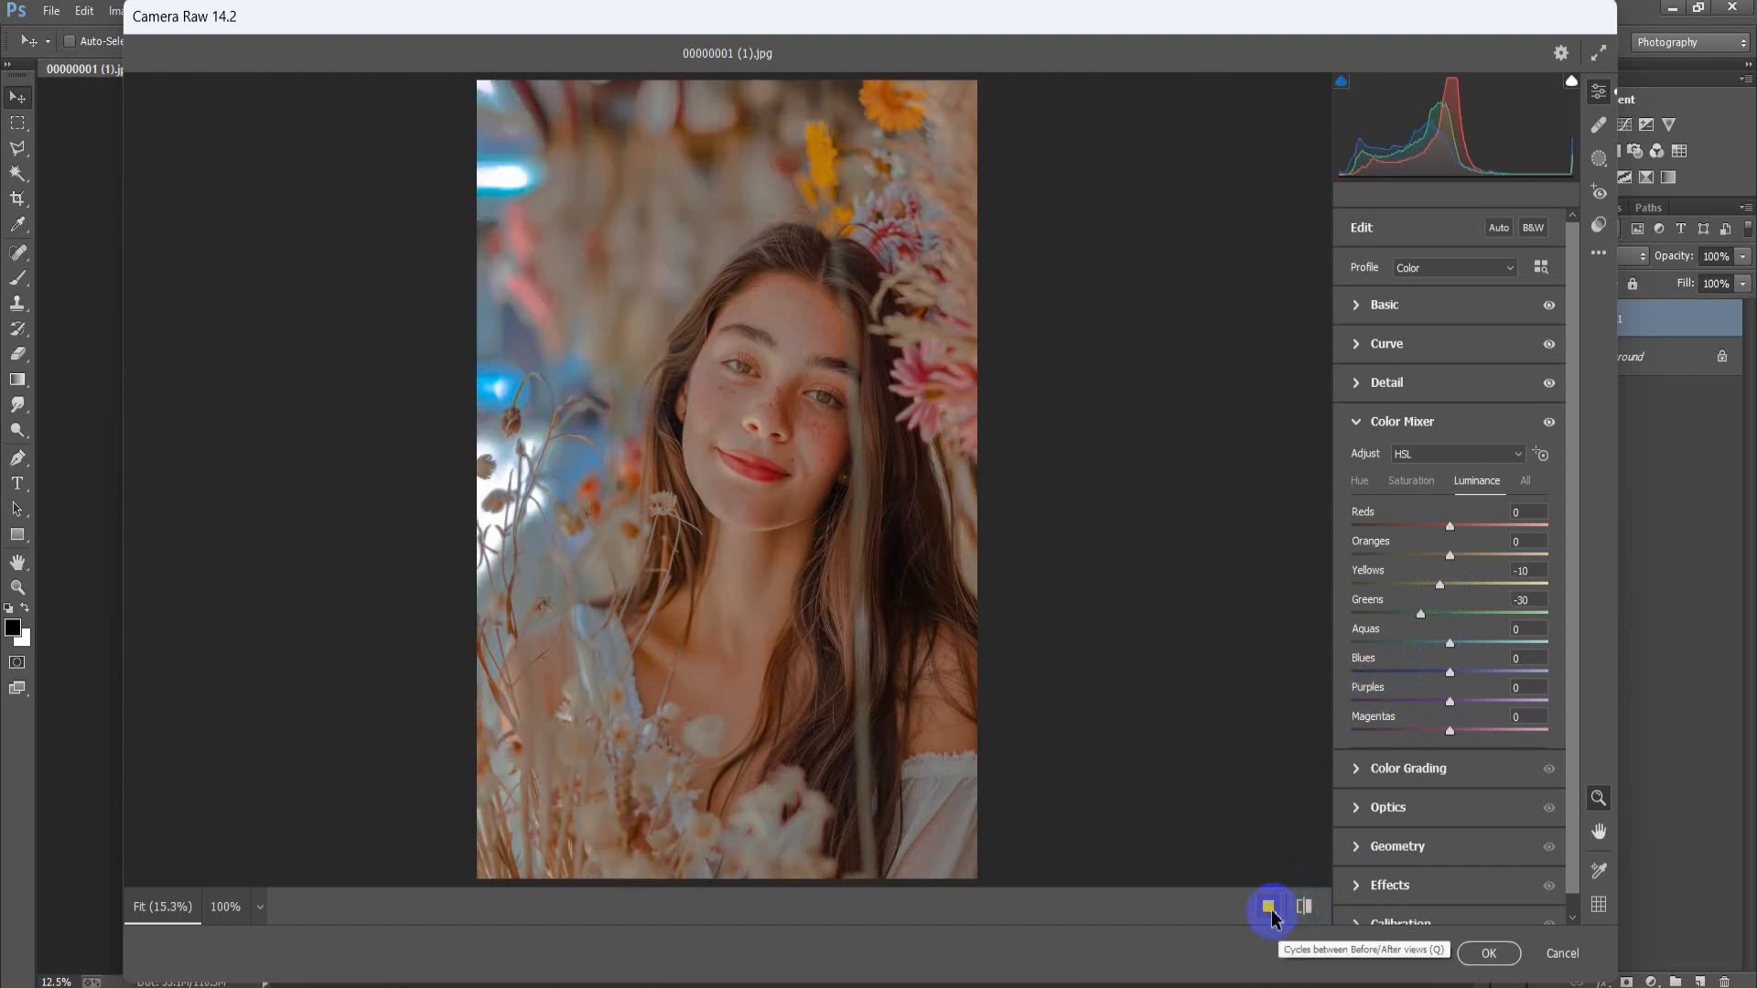
left_click(1269, 907)
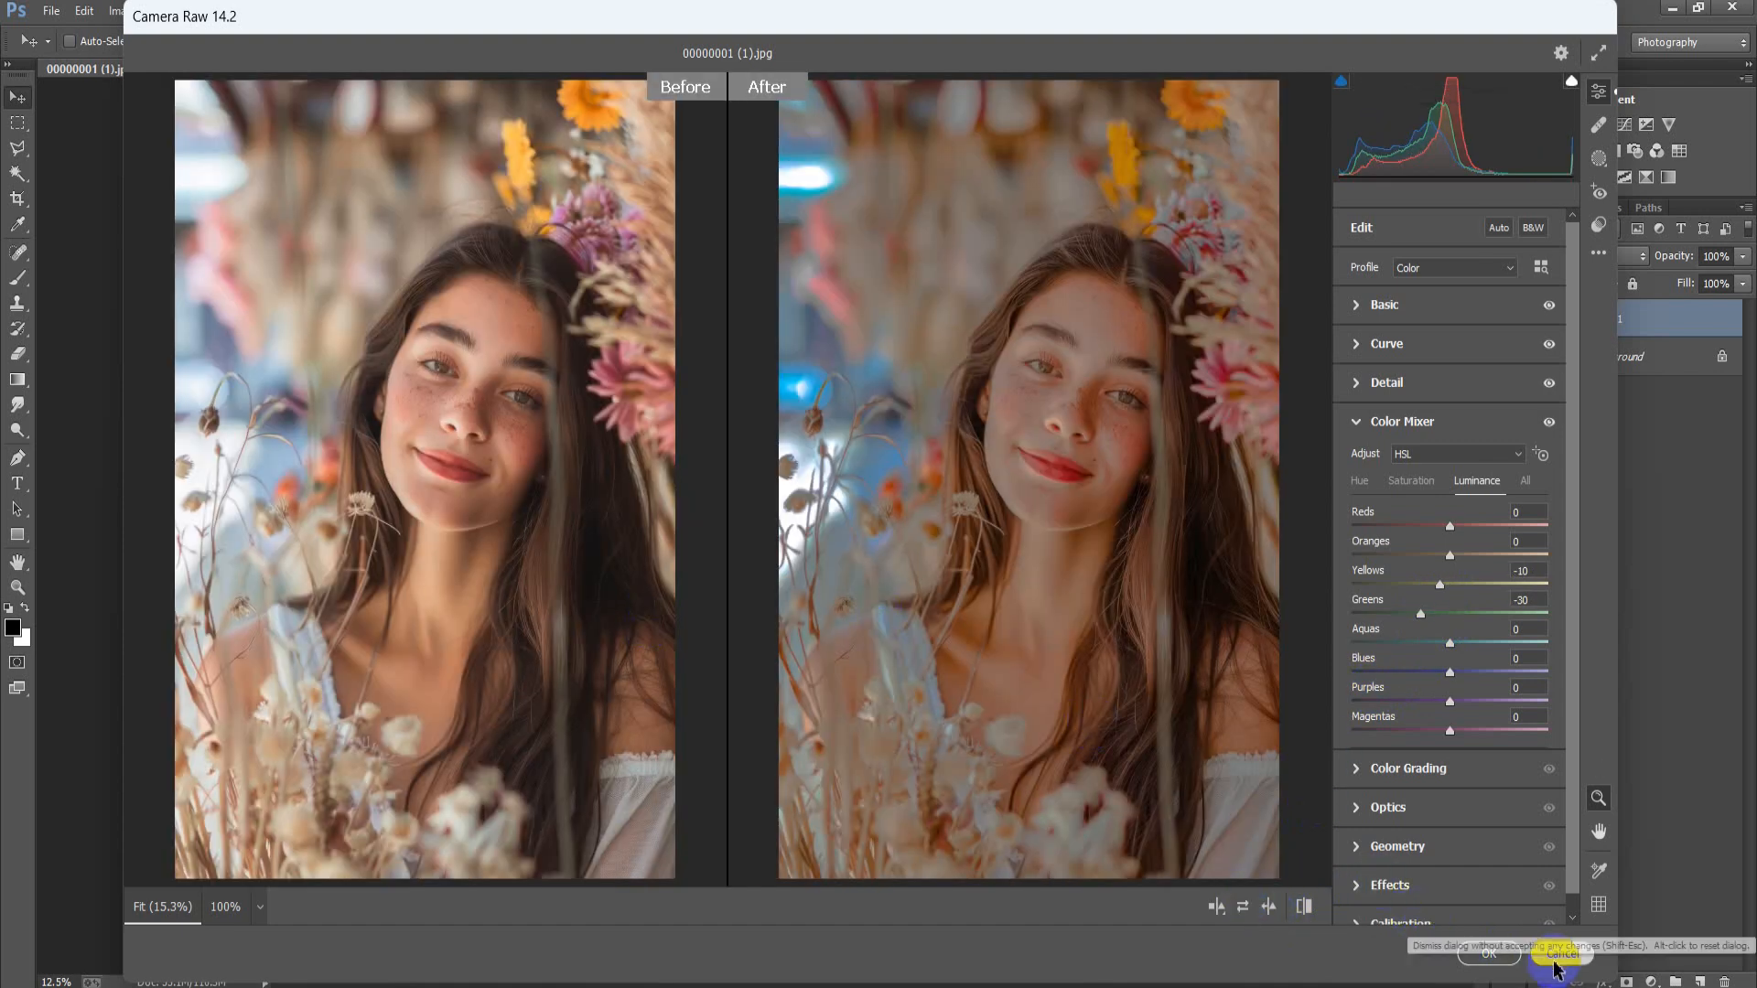
left_click(1489, 952)
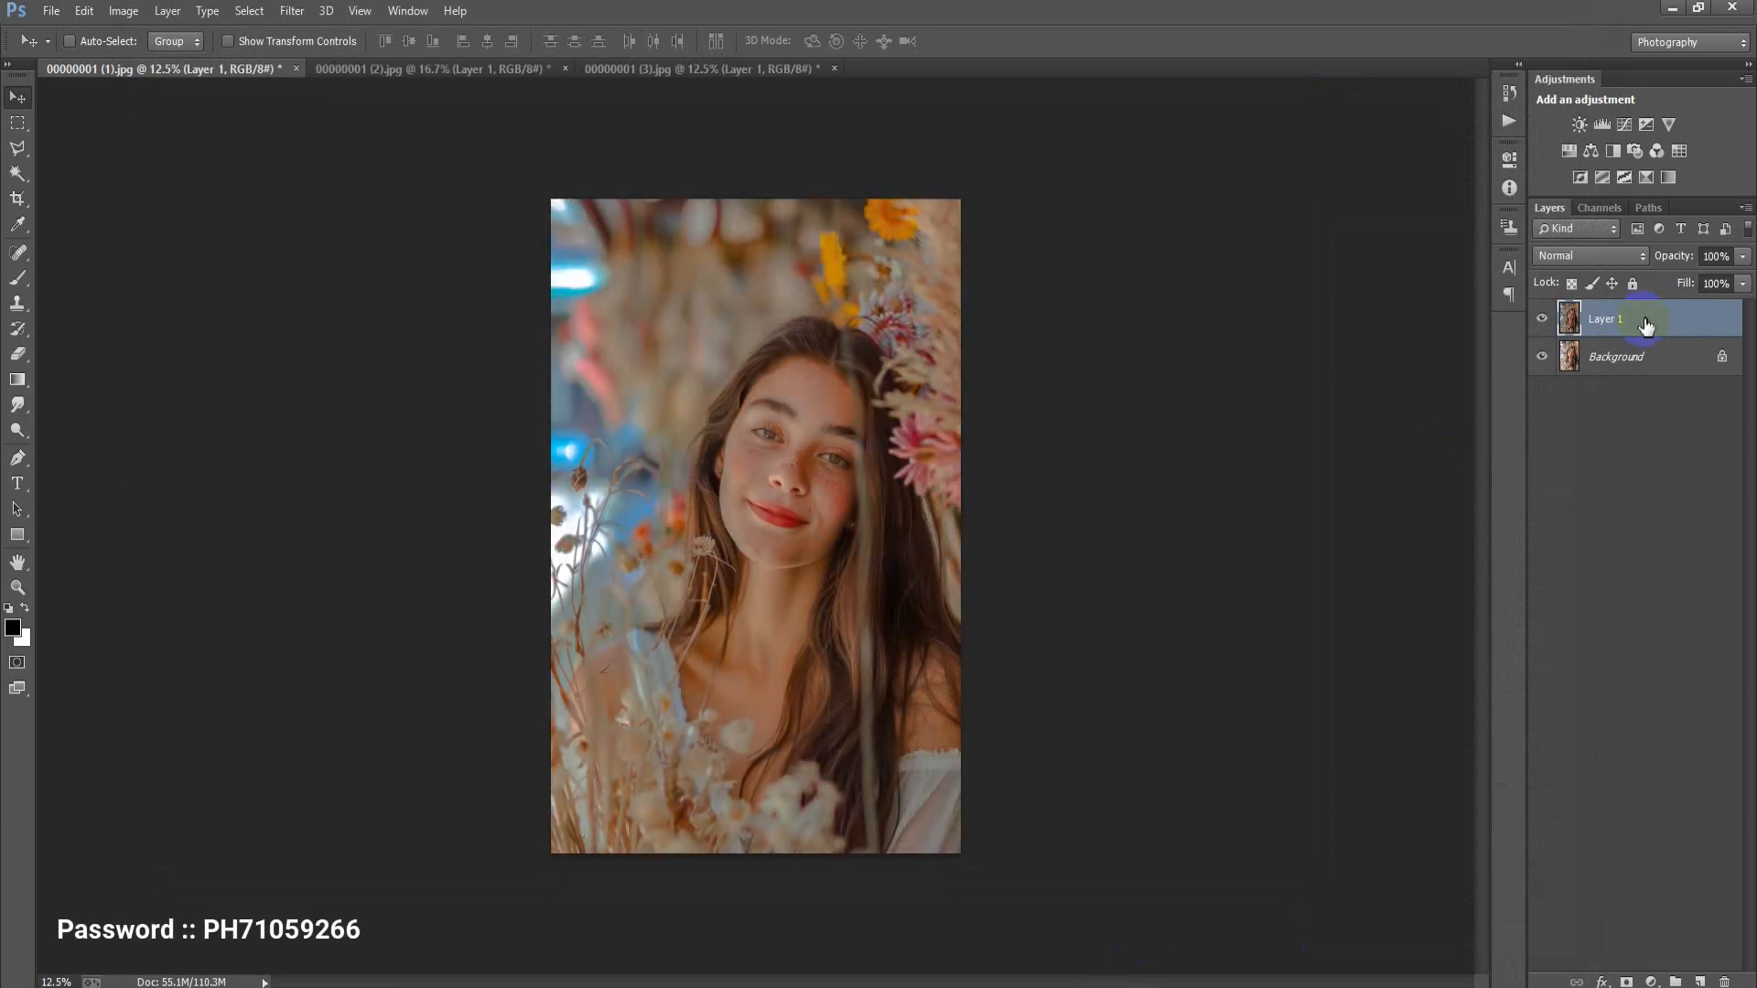
Toggle the visibility of Layer 1 repeatedly to compare the graded portrait with the original.
left_click(1542, 319)
left_click(1544, 321)
left_click(1544, 320)
left_click(1543, 320)
left_click(1544, 320)
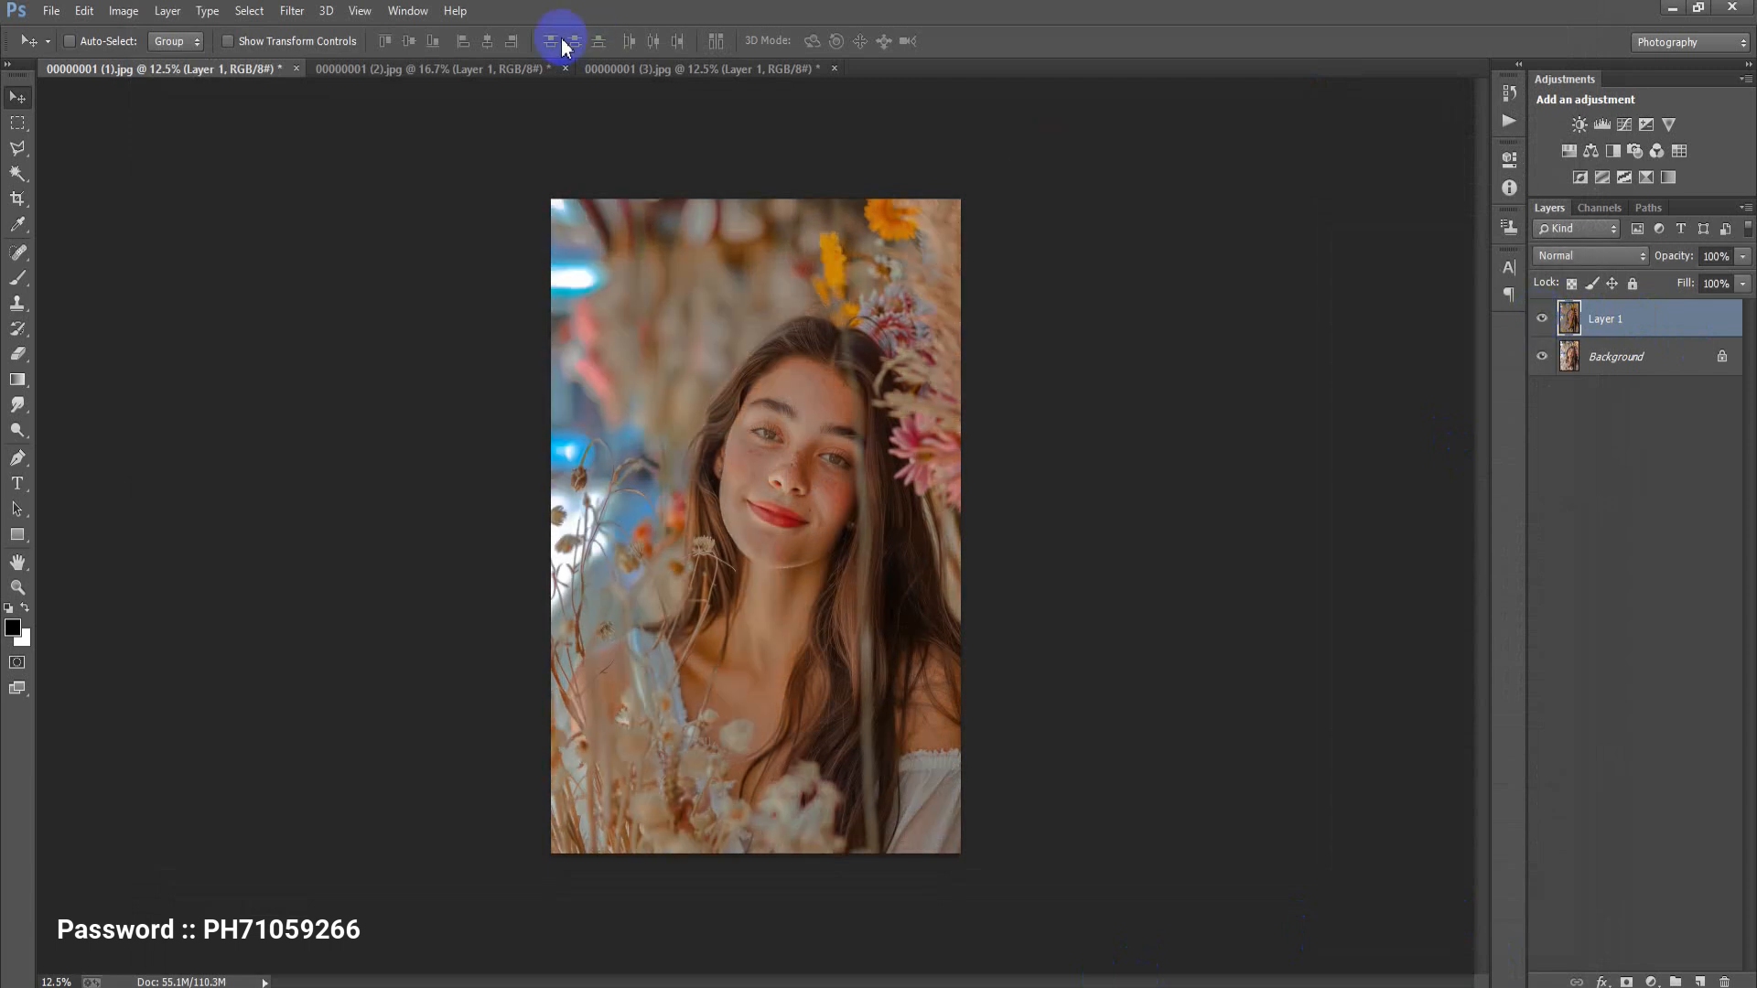
Compare the graded and original versions in 00000001 (2).jpg, 00000001 (3).jpg and again in 00000001 (1).jpg by toggling Layer 1.
left_click(525, 69)
left_click(1541, 321)
left_click(1541, 321)
left_click(1541, 320)
left_click(1541, 320)
left_click(695, 70)
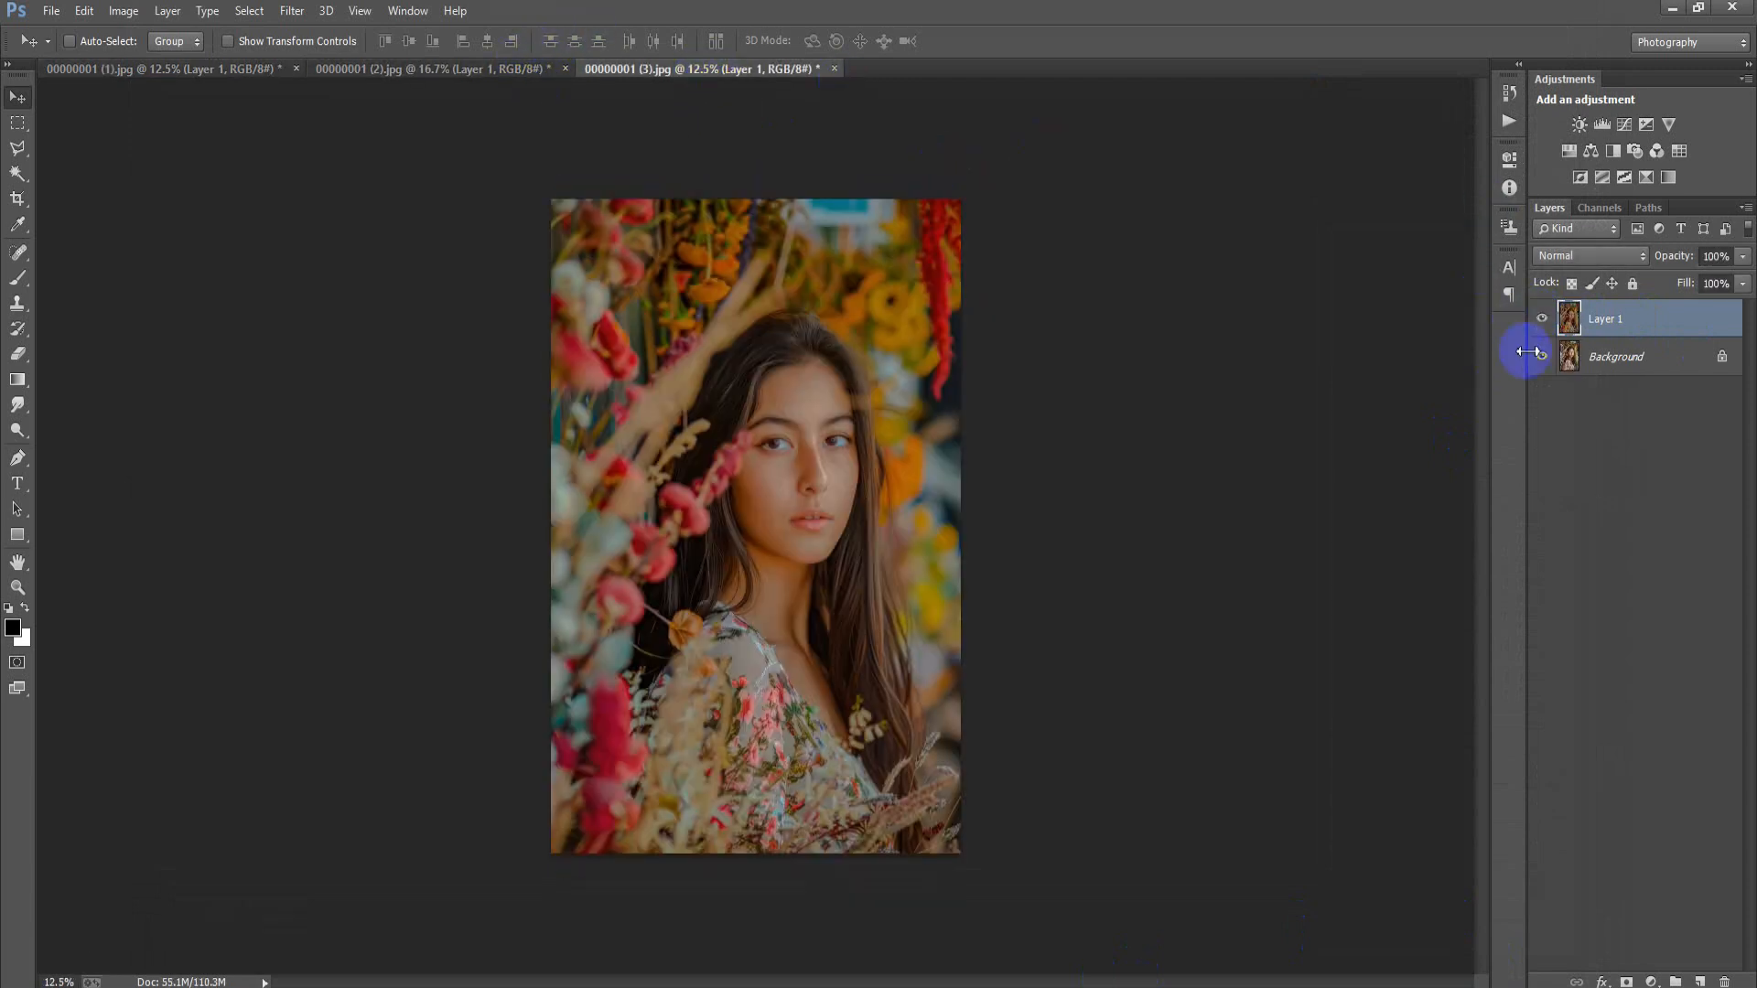
left_click(1543, 320)
left_click(1542, 320)
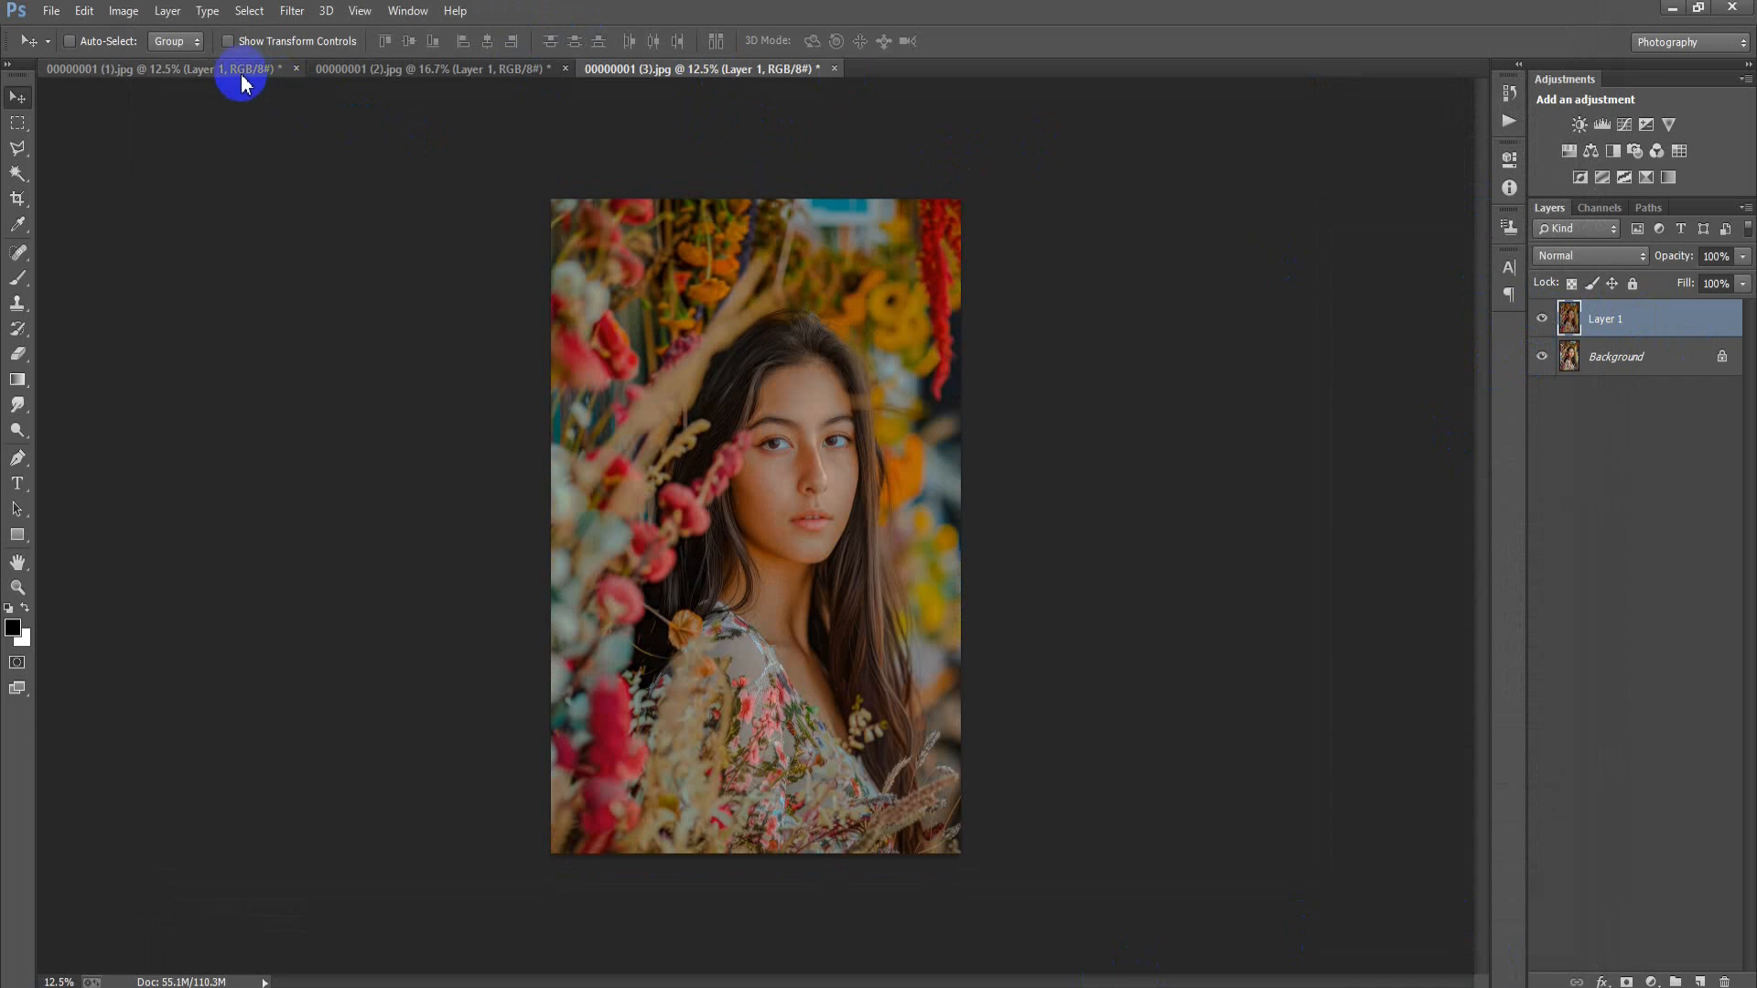
left_click(245, 85)
left_click(1543, 320)
left_click(1542, 320)
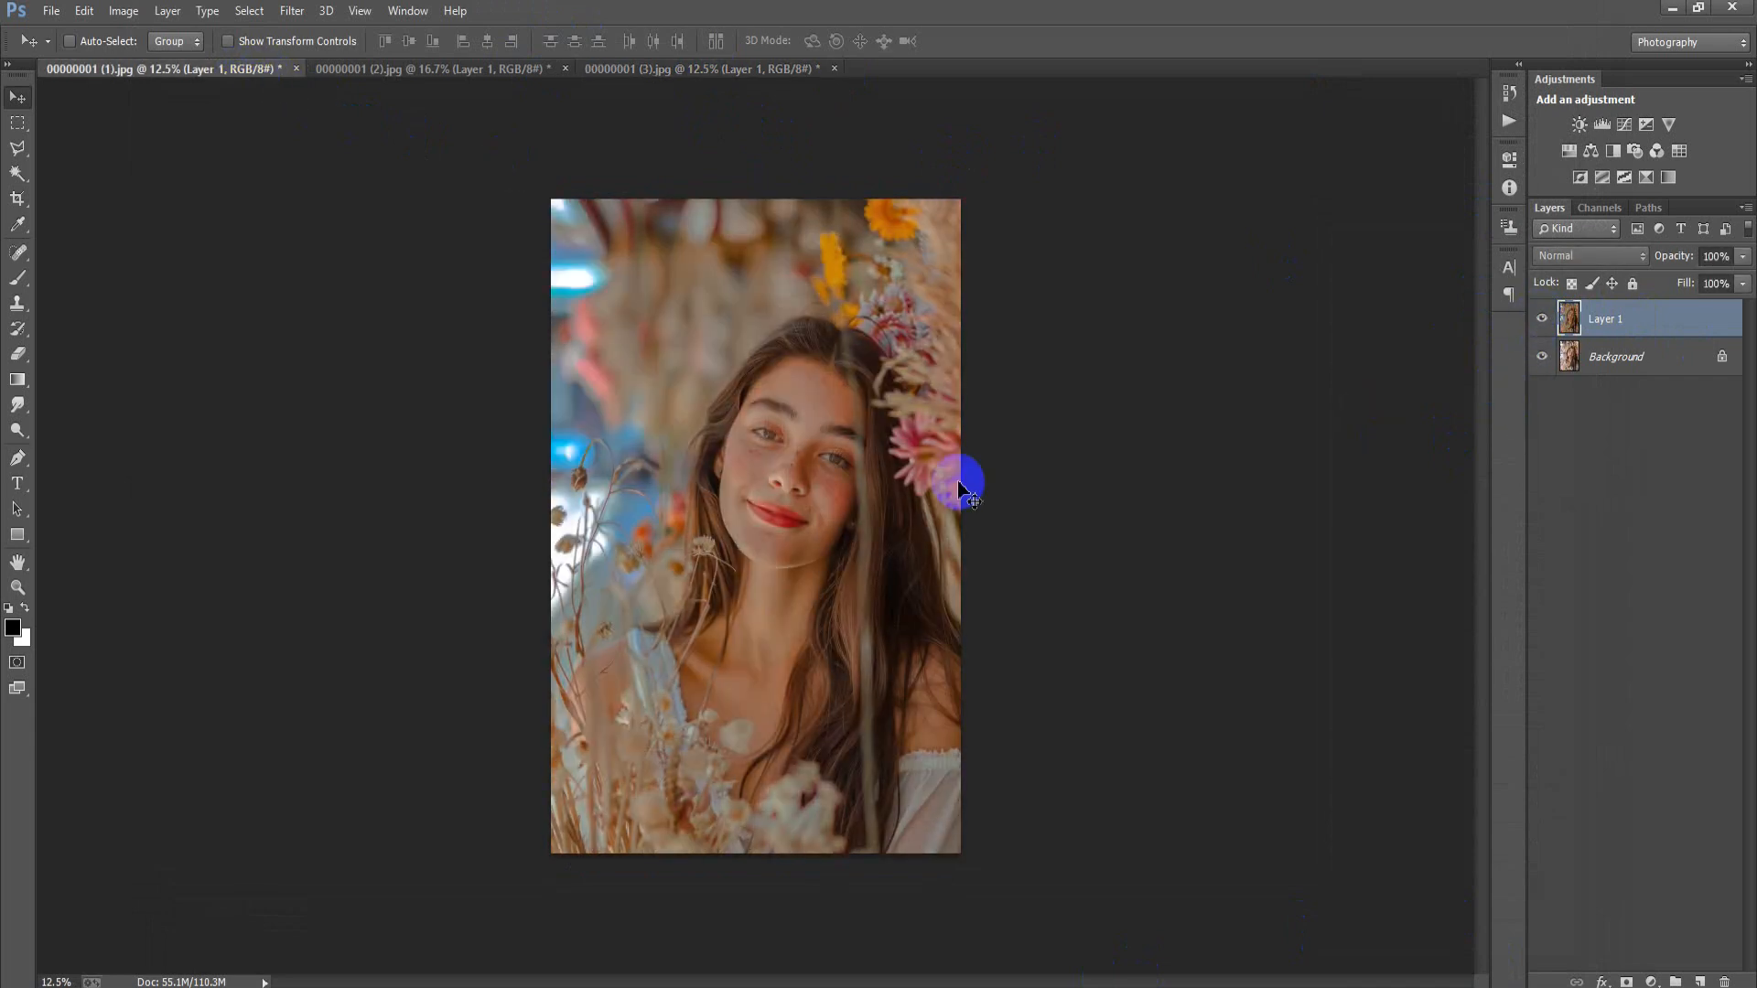